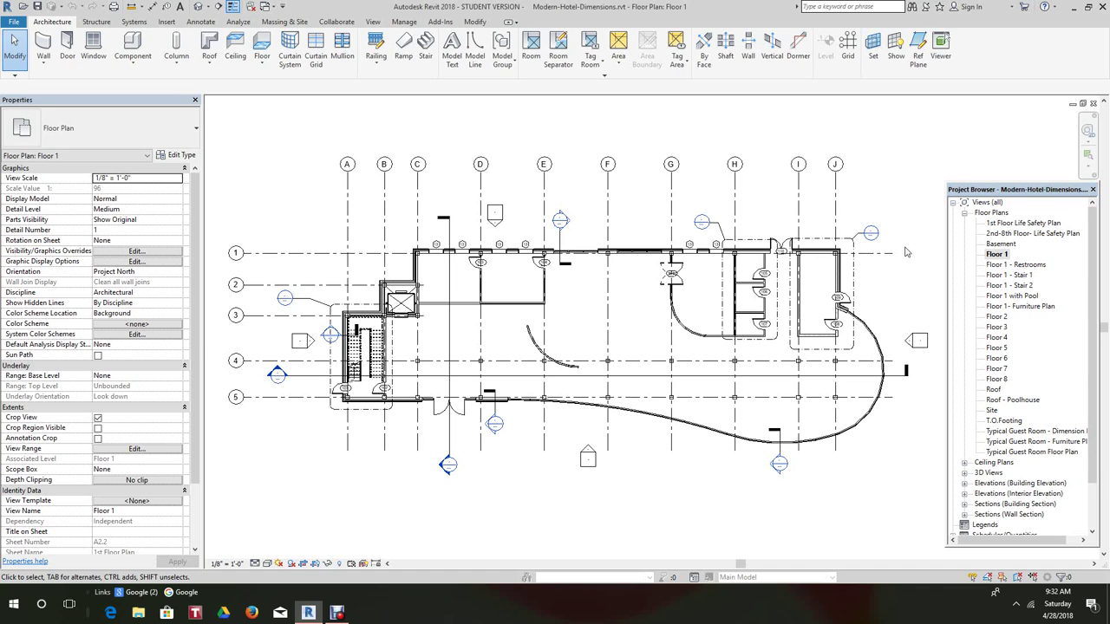
- Pan and zoom the plan to bring grids A–C and the stair into view
{"action": "scroll", "coordinate": [908, 252], "scroll_direction": "up", "scroll_amount": 3}
{"action": "scroll", "coordinate": [908, 258], "scroll_direction": "down", "scroll_amount": 3}
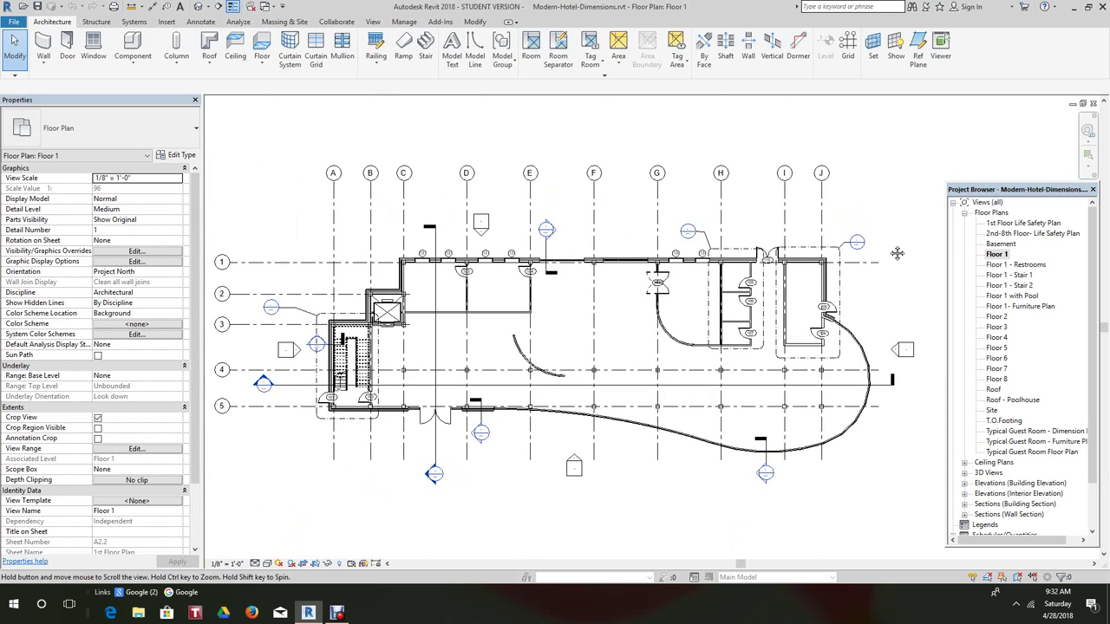
{"action": "scroll", "coordinate": [898, 259], "scroll_direction": "up", "scroll_amount": 3}
{"action": "middle_click_drag", "start_coordinate": [898, 258], "coordinate": [893, 258]}
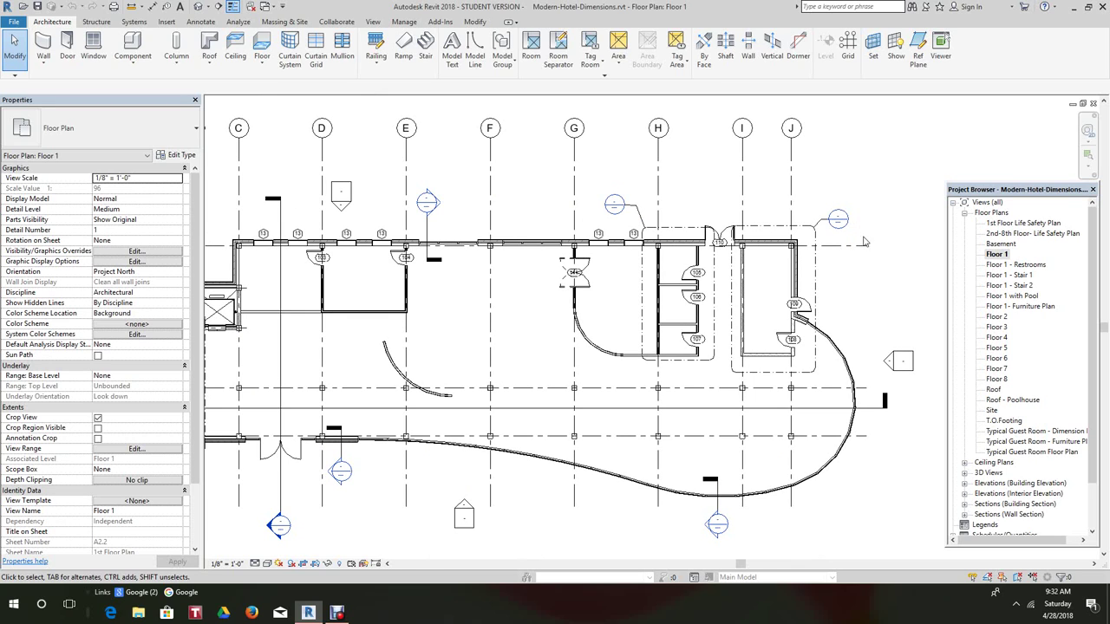
{"action": "scroll", "coordinate": [882, 295], "scroll_direction": "up", "scroll_amount": 2}
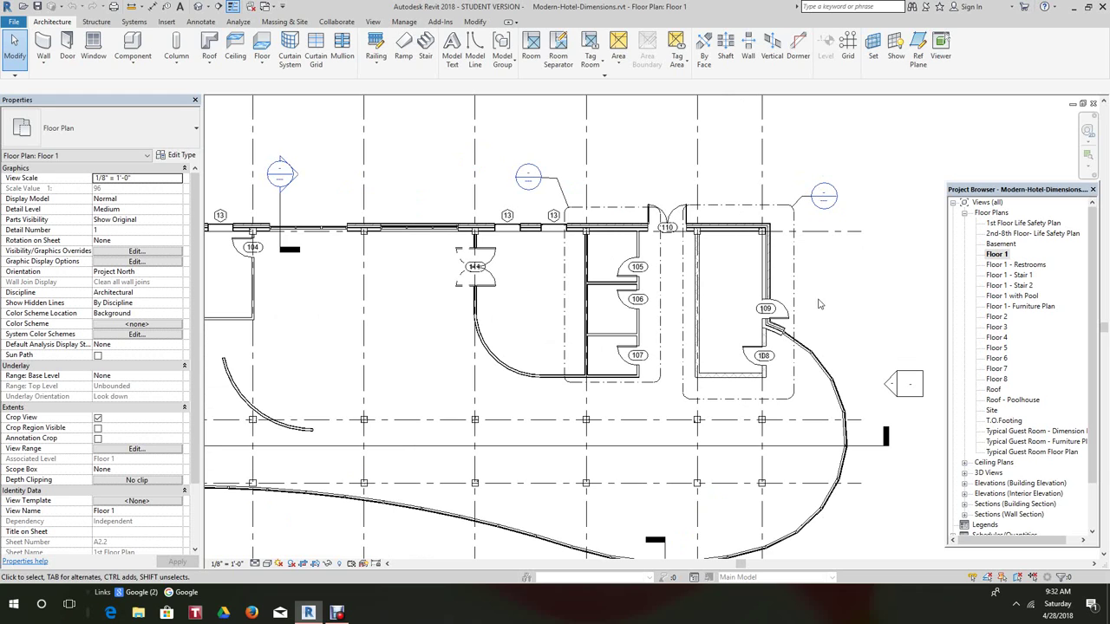
{"action": "scroll", "coordinate": [391, 158], "scroll_direction": "down", "scroll_amount": 2}
{"action": "middle_click_drag", "start_coordinate": [418, 172], "coordinate": [429, 183]}
{"action": "scroll", "coordinate": [429, 182], "scroll_direction": "down", "scroll_amount": 3}
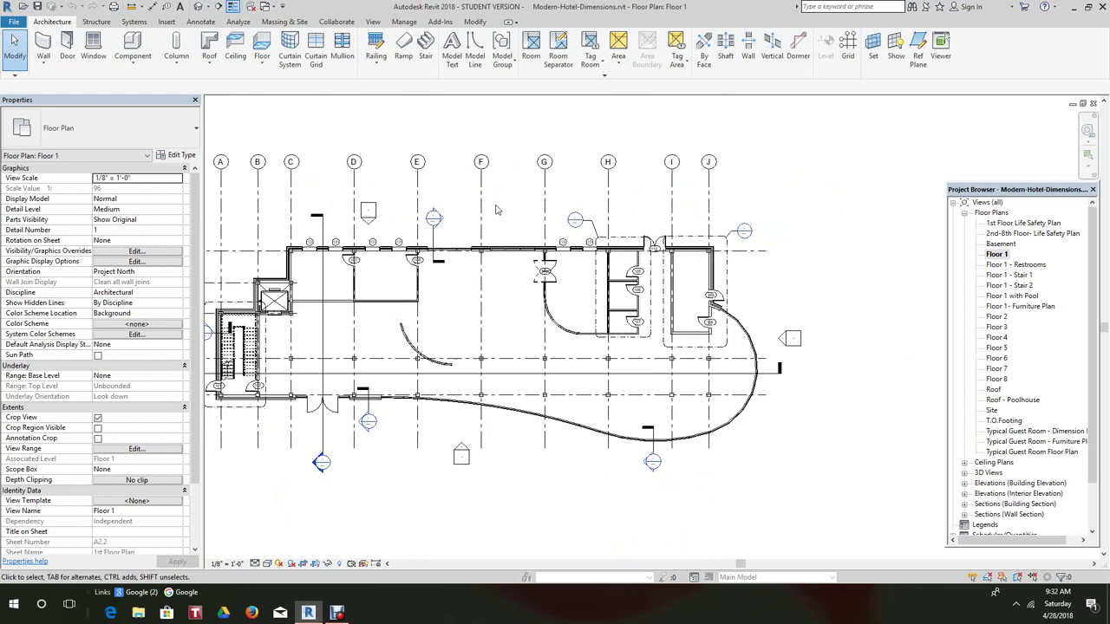
{"action": "middle_click_drag", "start_coordinate": [516, 199], "coordinate": [612, 209]}
{"action": "scroll", "coordinate": [588, 217], "scroll_direction": "up", "scroll_amount": 2}
{"action": "scroll", "coordinate": [611, 210], "scroll_direction": "down", "scroll_amount": 2}
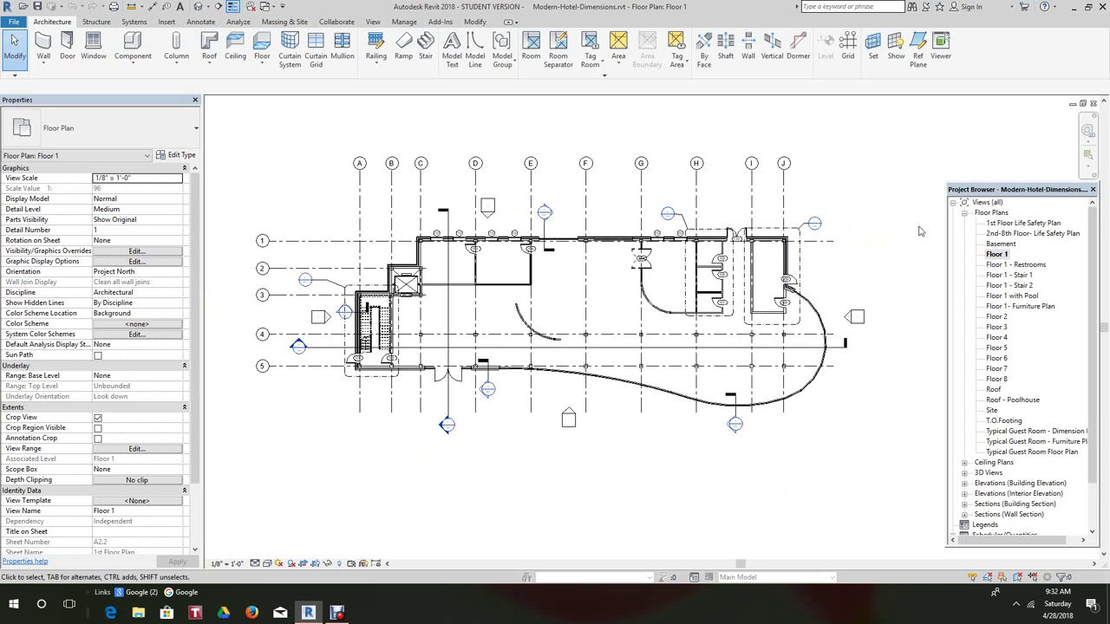
- Duplicate the Floor 1 view without detailing, creating Floor 1 Copy 1
{"action": "right_click", "coordinate": [997, 255]}
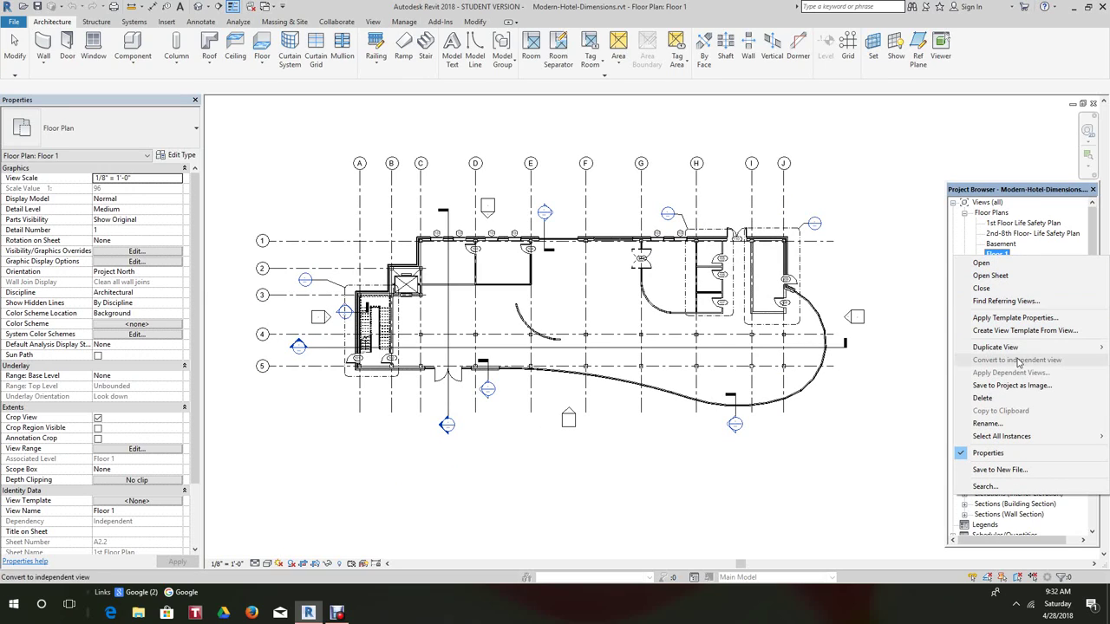
{"action": "mouse_move", "coordinate": [1019, 350]}
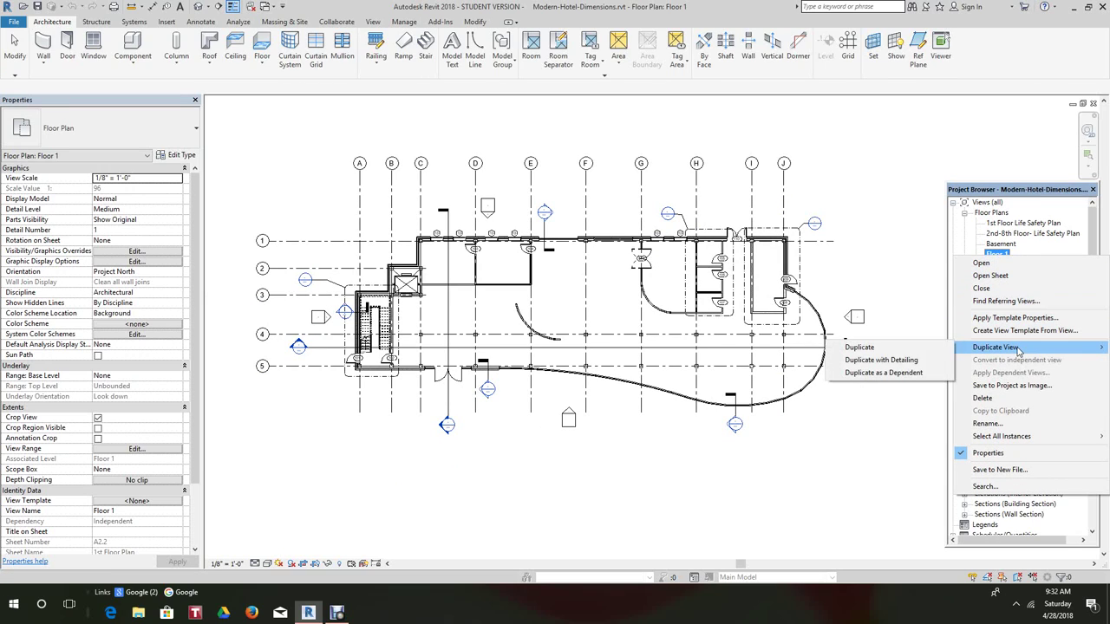
{"action": "left_click", "coordinate": [864, 351]}
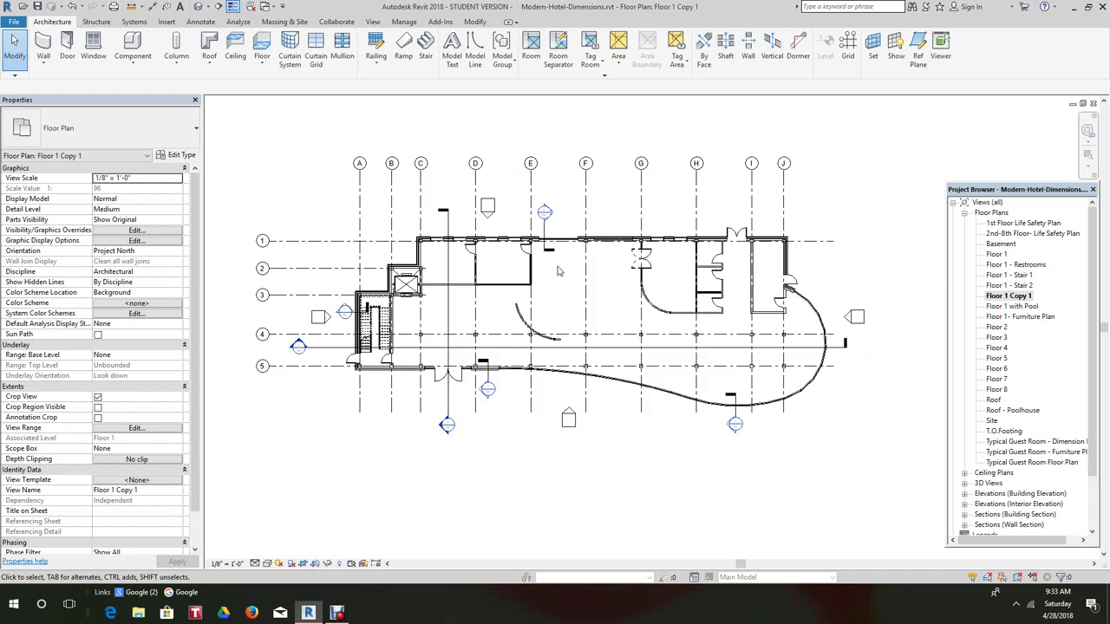
{"action": "scroll", "coordinate": [568, 263], "scroll_direction": "up", "scroll_amount": 4}
{"action": "scroll", "coordinate": [574, 269], "scroll_direction": "down", "scroll_amount": 4}
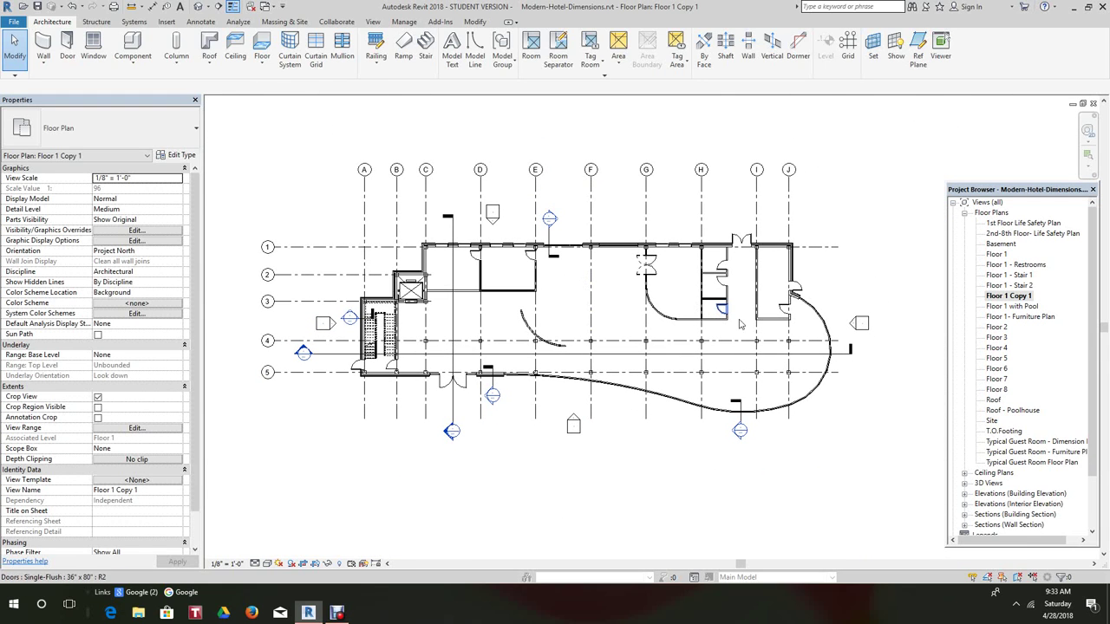
{"action": "scroll", "coordinate": [874, 308], "scroll_direction": "up", "scroll_amount": 2}
{"action": "middle_click_drag", "start_coordinate": [874, 309], "coordinate": [857, 303]}
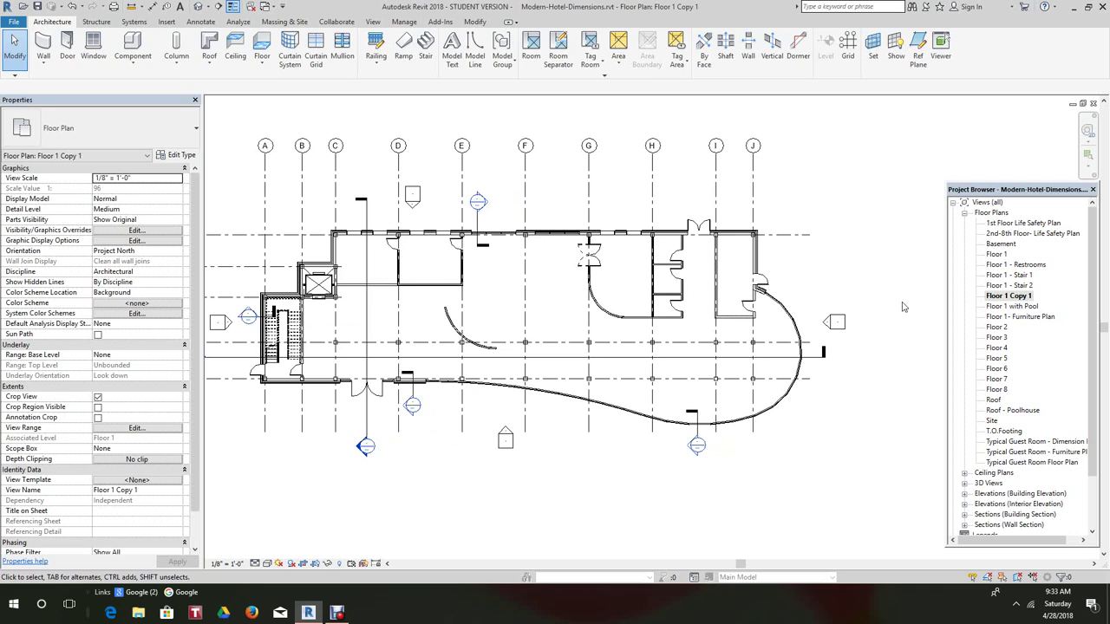
- Rename Floor 1 Copy 1, deleting 'Copy 1' to make it Floor 1 Dimension Plan
{"action": "right_click", "coordinate": [1006, 297]}
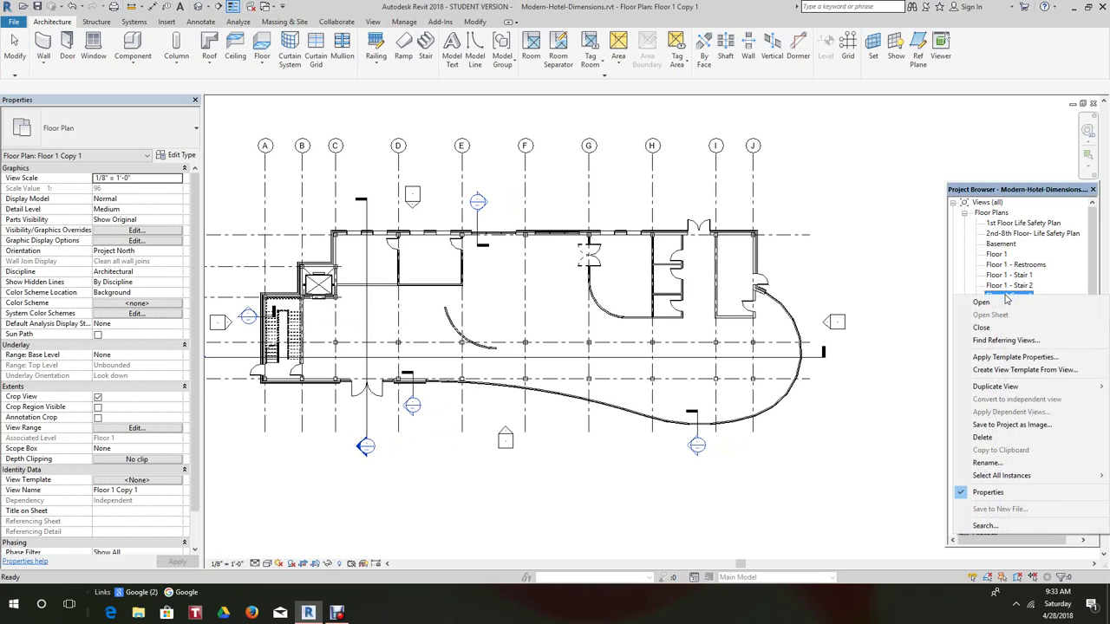
{"action": "left_click", "coordinate": [994, 465]}
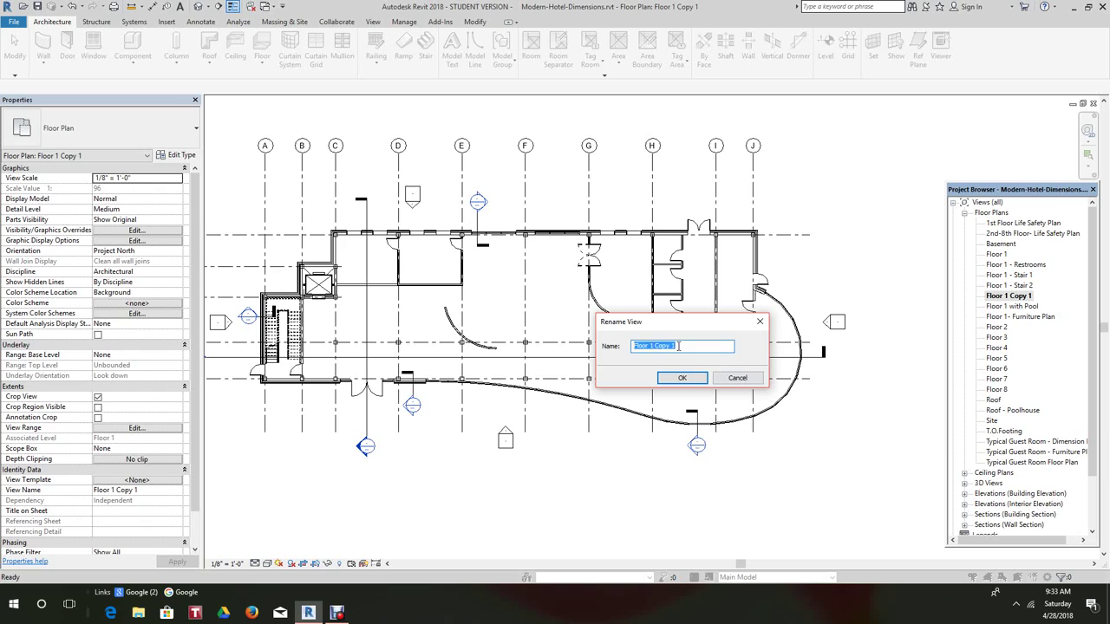
{"action": "left_click_drag", "start_coordinate": [678, 346], "coordinate": [657, 346]}
{"action": "key", "text": "BackSpace"}
{"action": "left_click", "coordinate": [684, 380]}
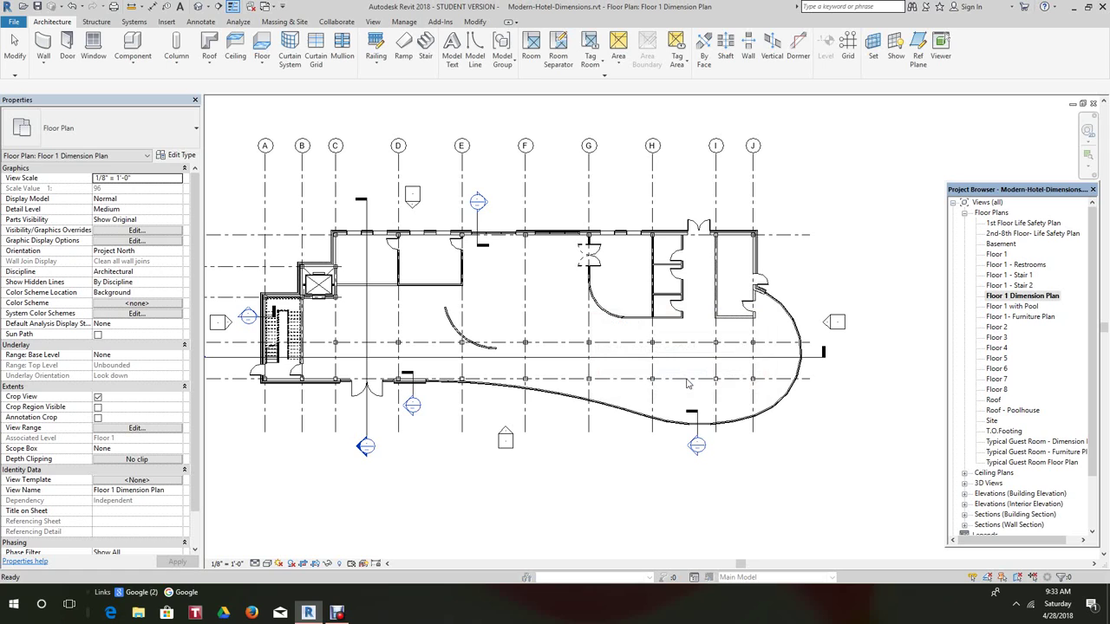
{"action": "scroll", "coordinate": [762, 277], "scroll_direction": "down", "scroll_amount": 2}
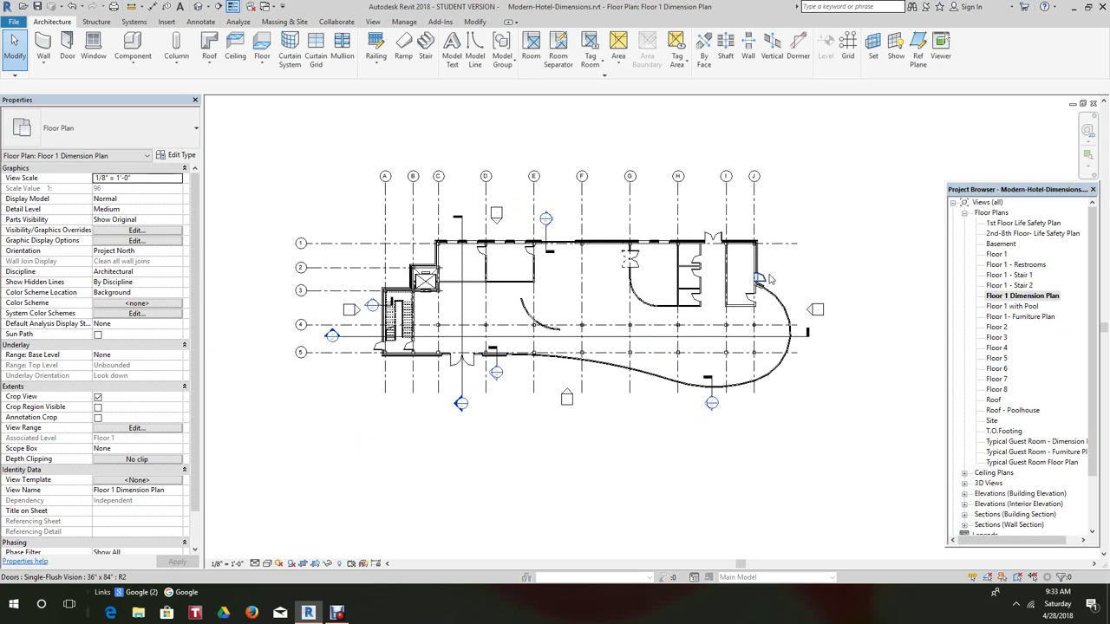
{"action": "scroll", "coordinate": [769, 279], "scroll_direction": "up", "scroll_amount": 3}
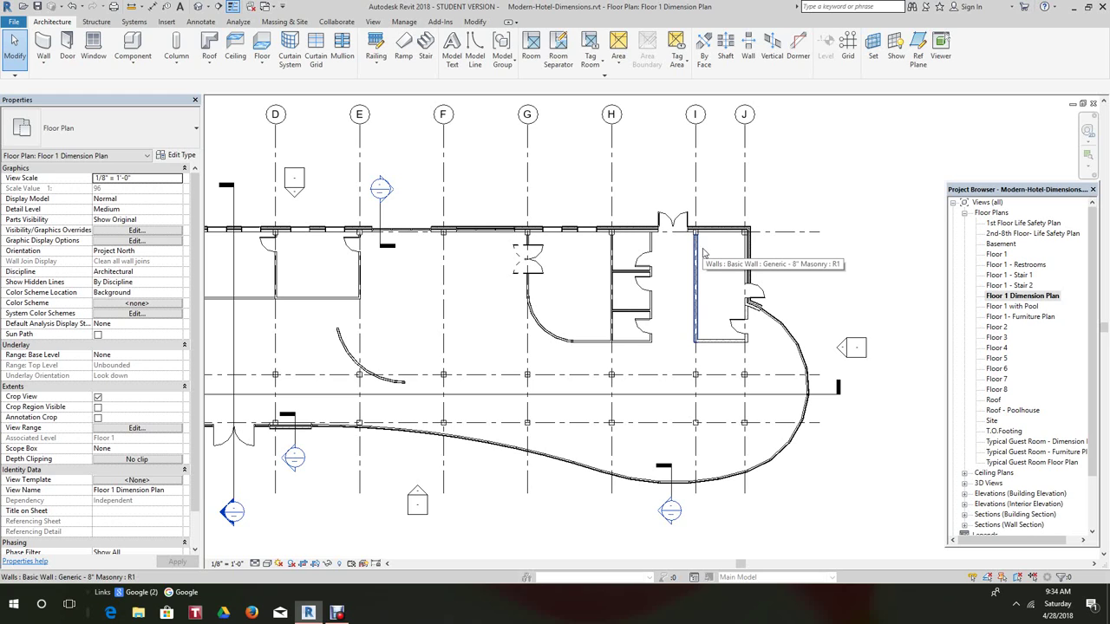
{"action": "scroll", "coordinate": [426, 315], "scroll_direction": "down", "scroll_amount": 3}
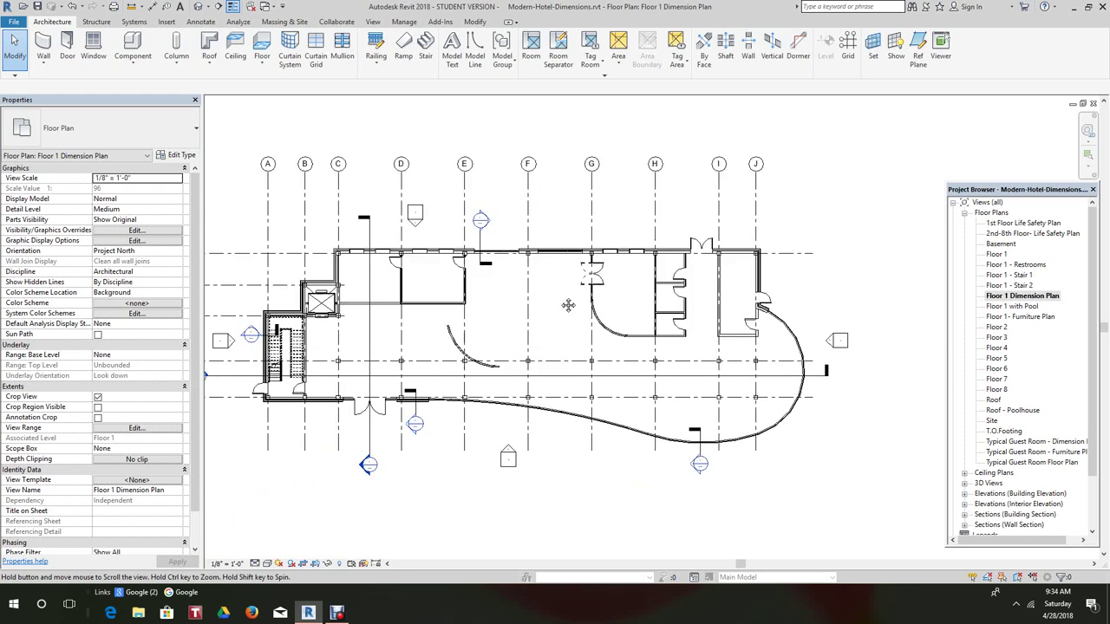
{"action": "middle_click_drag", "start_coordinate": [486, 217], "coordinate": [420, 215]}
{"action": "scroll", "coordinate": [468, 221], "scroll_direction": "up", "scroll_amount": 2}
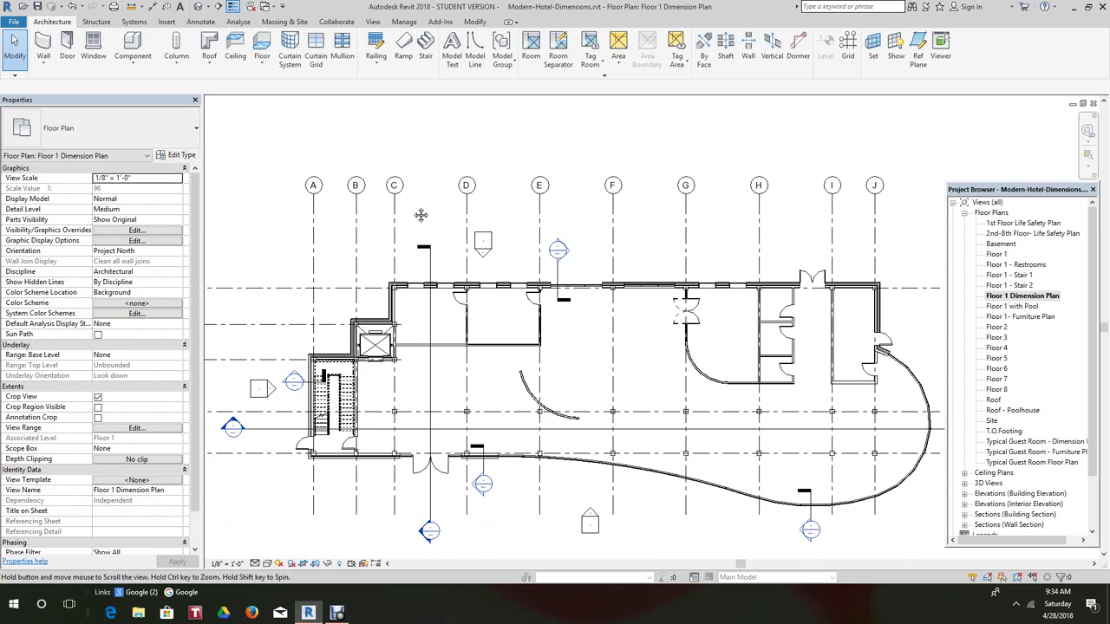
- Start an aligned dimension string picking grids A, B, C, D and E
{"action": "left_click", "coordinate": [153, 7]}
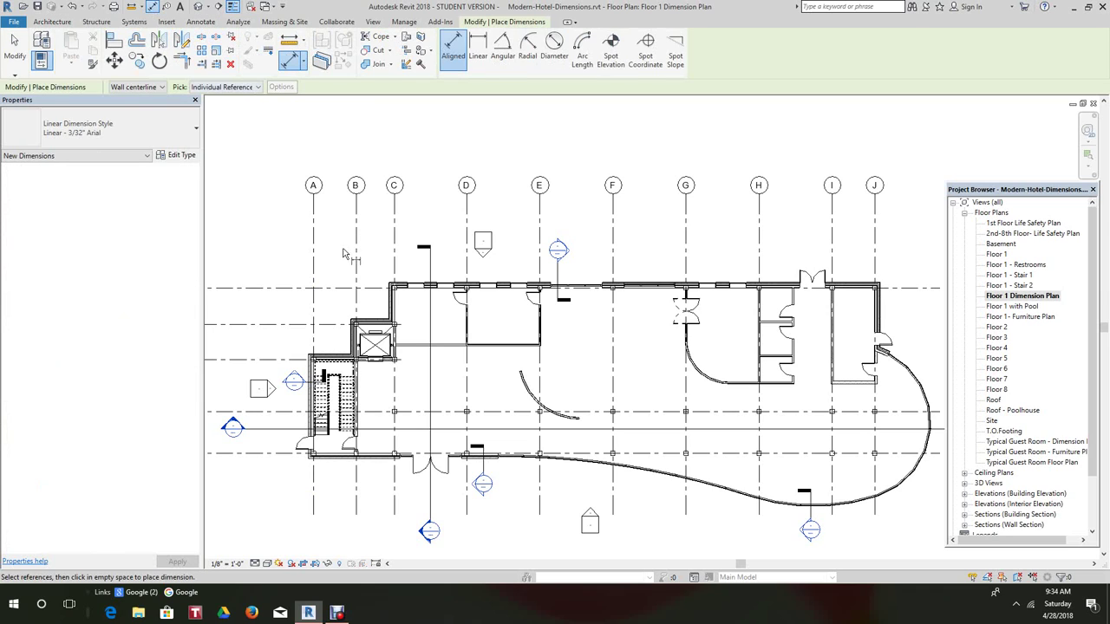
{"action": "left_click", "coordinate": [314, 221]}
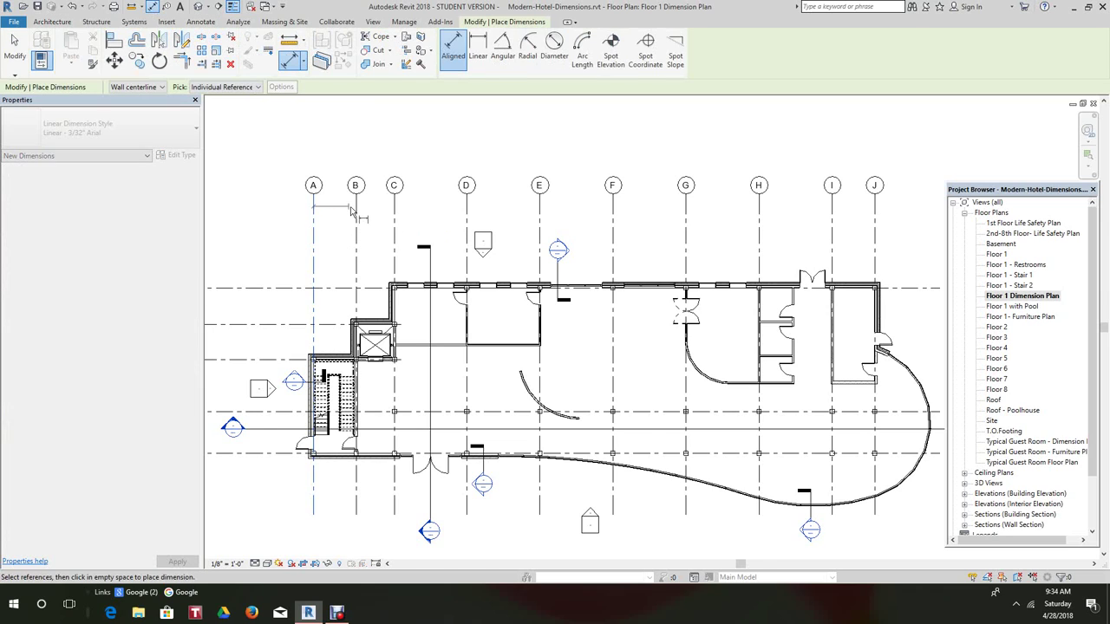
{"action": "scroll", "coordinate": [354, 205], "scroll_direction": "up", "scroll_amount": 2}
{"action": "left_click", "coordinate": [356, 207]}
{"action": "left_click", "coordinate": [406, 209]}
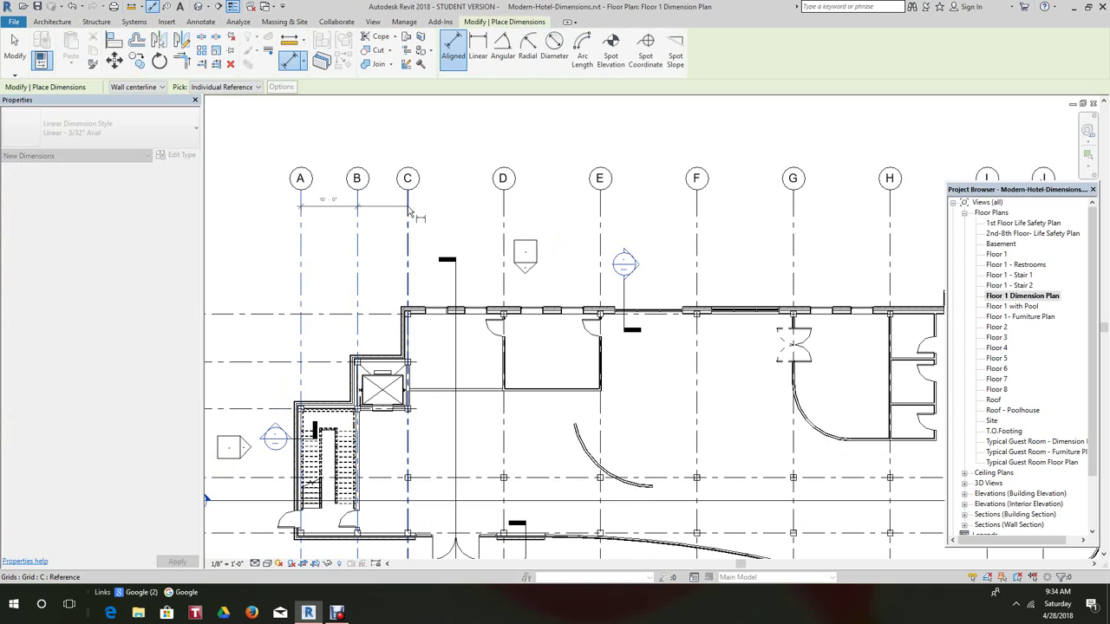
{"action": "middle_click_drag", "start_coordinate": [468, 217], "coordinate": [422, 249]}
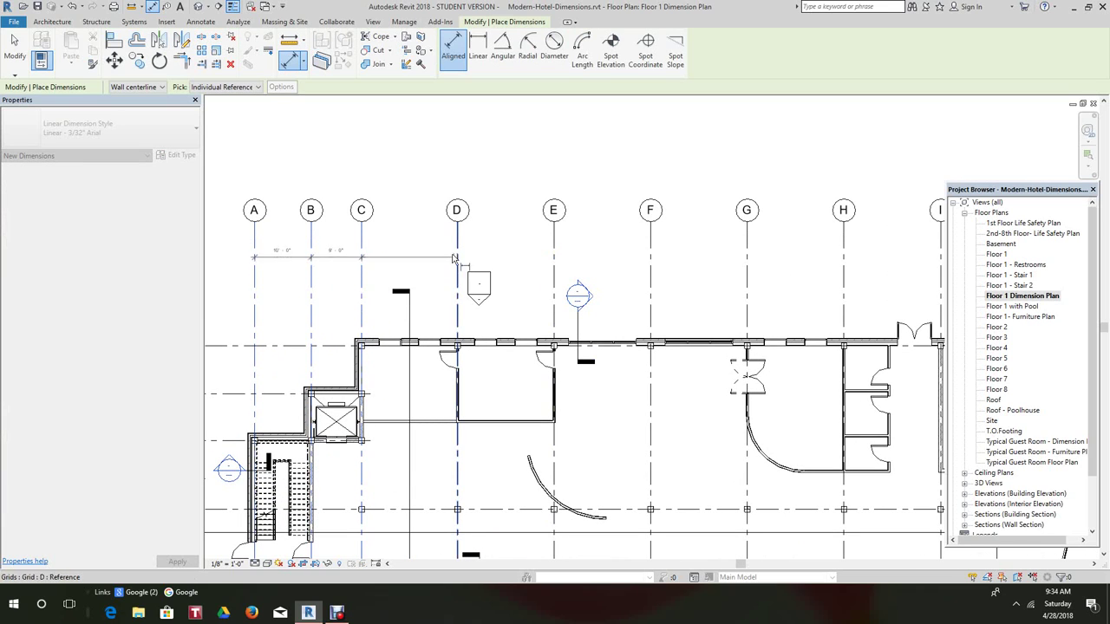
{"action": "left_click", "coordinate": [457, 241]}
{"action": "left_click", "coordinate": [555, 250]}
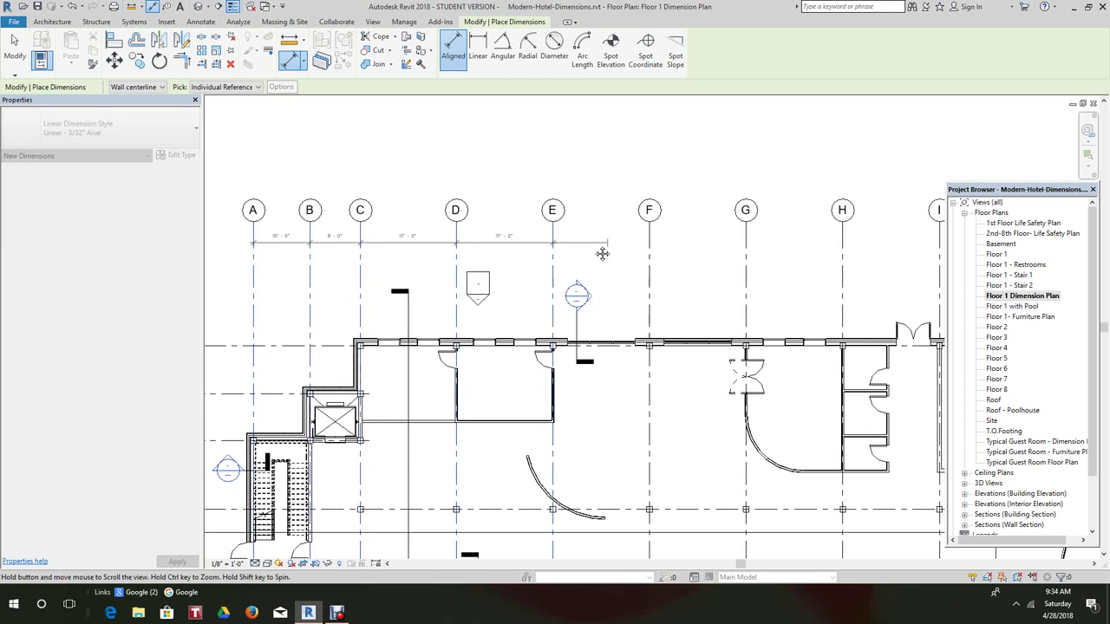
- Extend the string through grids G, H, I and J and place it below the grid heads
{"action": "middle_click_drag", "start_coordinate": [605, 251], "coordinate": [453, 248]}
{"action": "middle_click_drag", "start_coordinate": [579, 243], "coordinate": [523, 249]}
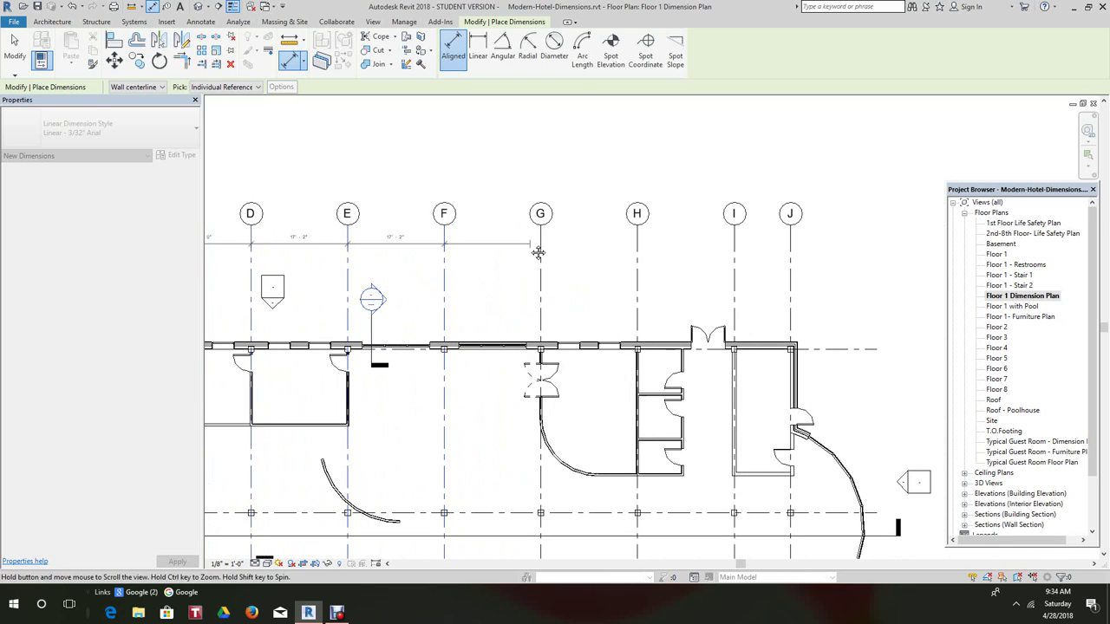
{"action": "left_click", "coordinate": [541, 249]}
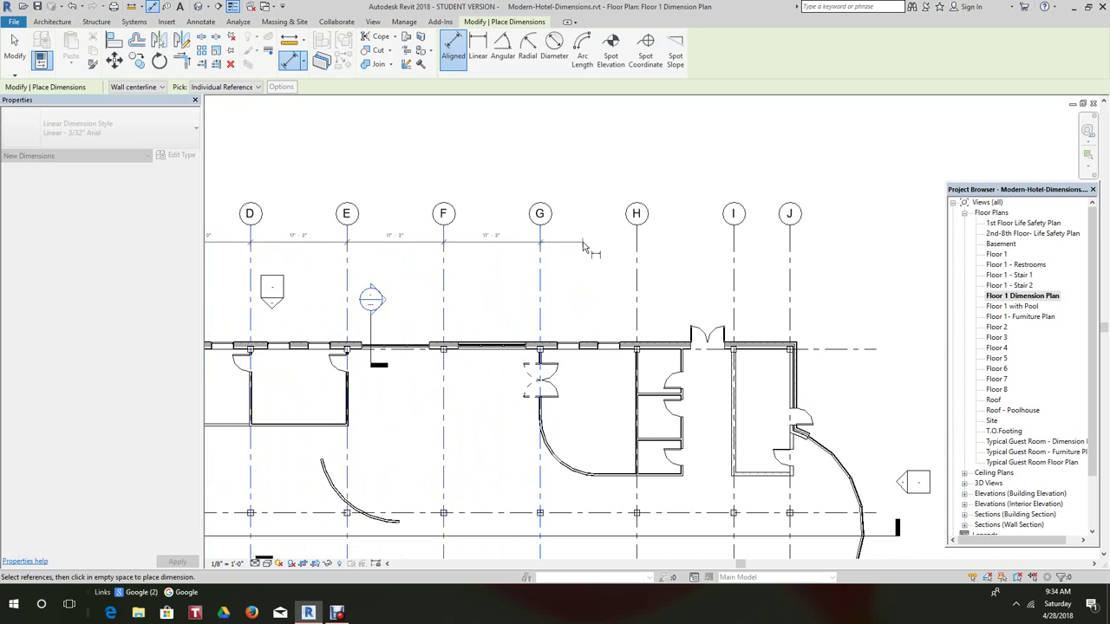
{"action": "left_click", "coordinate": [635, 245]}
{"action": "left_click", "coordinate": [733, 241]}
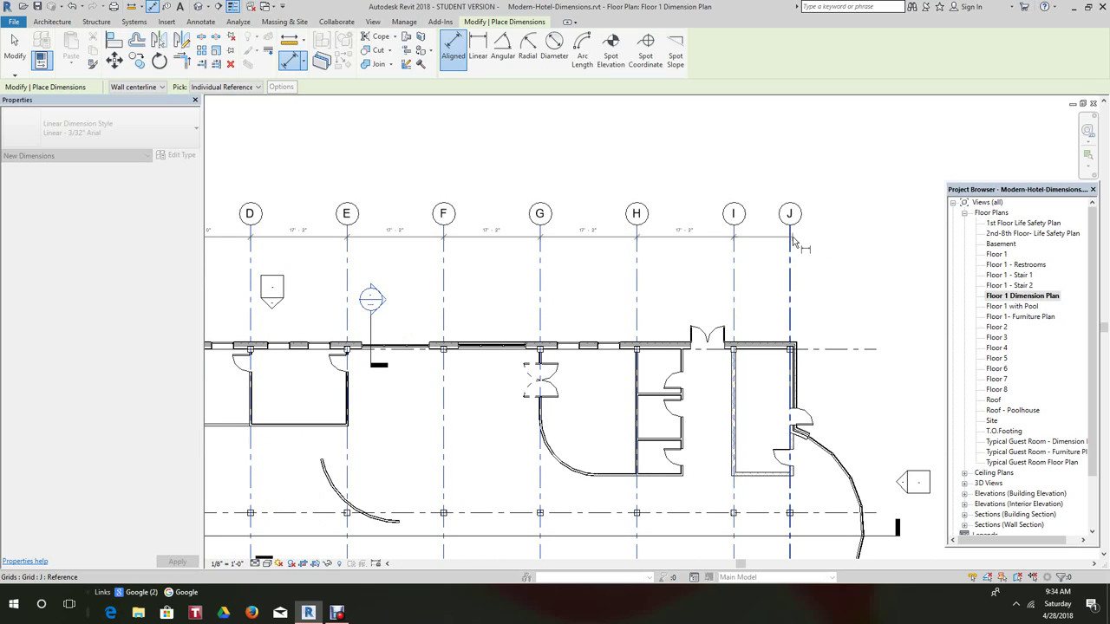
{"action": "left_click", "coordinate": [789, 242]}
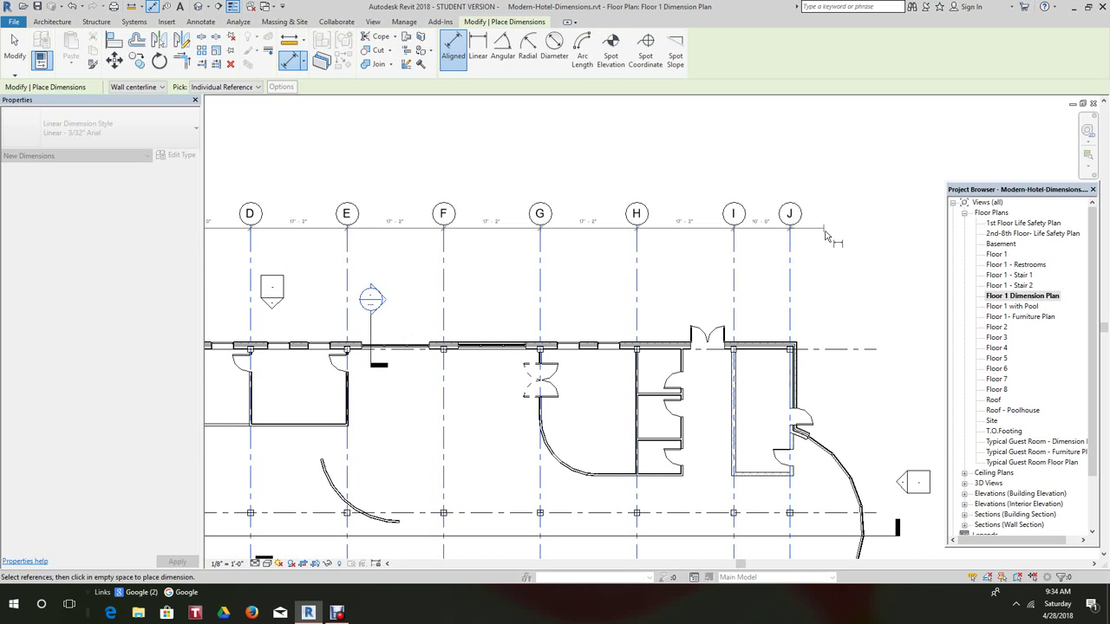
{"action": "left_click", "coordinate": [834, 244]}
- Dimension grids 5, 4, 3, 2 and 1 in a vertical string left of the plan
{"action": "scroll", "coordinate": [780, 275], "scroll_direction": "down", "scroll_amount": 5}
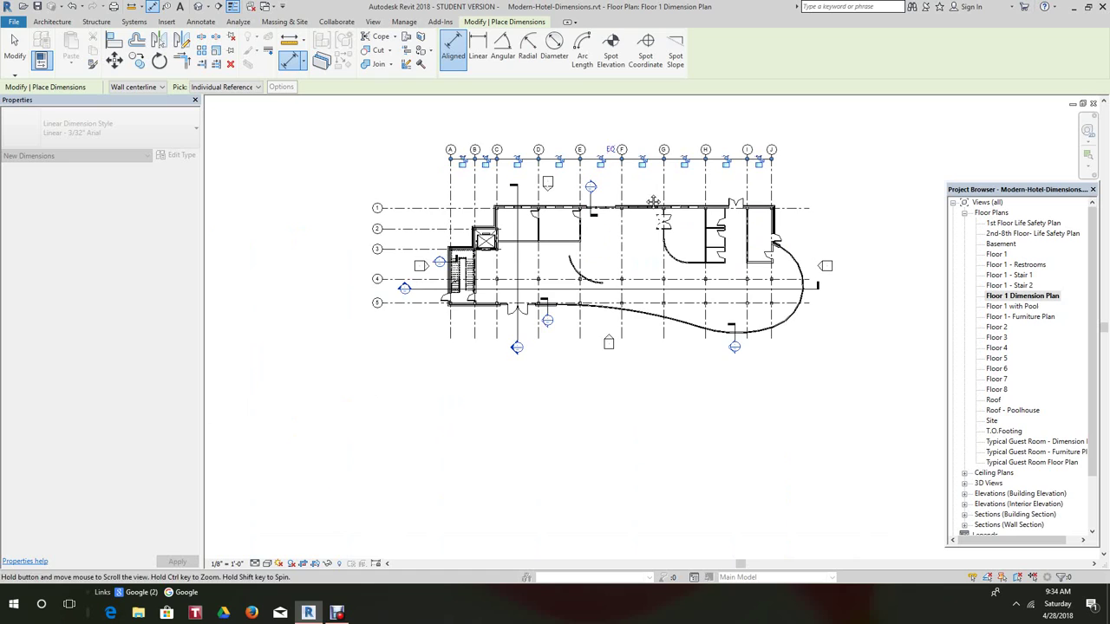
{"action": "middle_click_drag", "start_coordinate": [459, 455], "coordinate": [474, 368]}
{"action": "scroll", "coordinate": [474, 368], "scroll_direction": "up", "scroll_amount": 3}
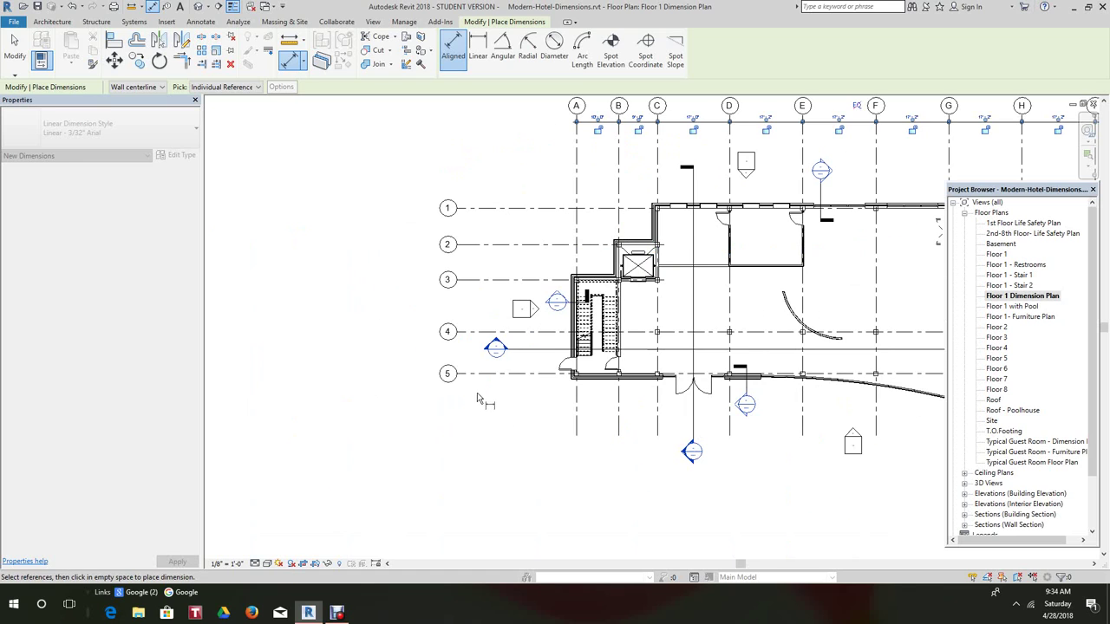
{"action": "left_click", "coordinate": [476, 373]}
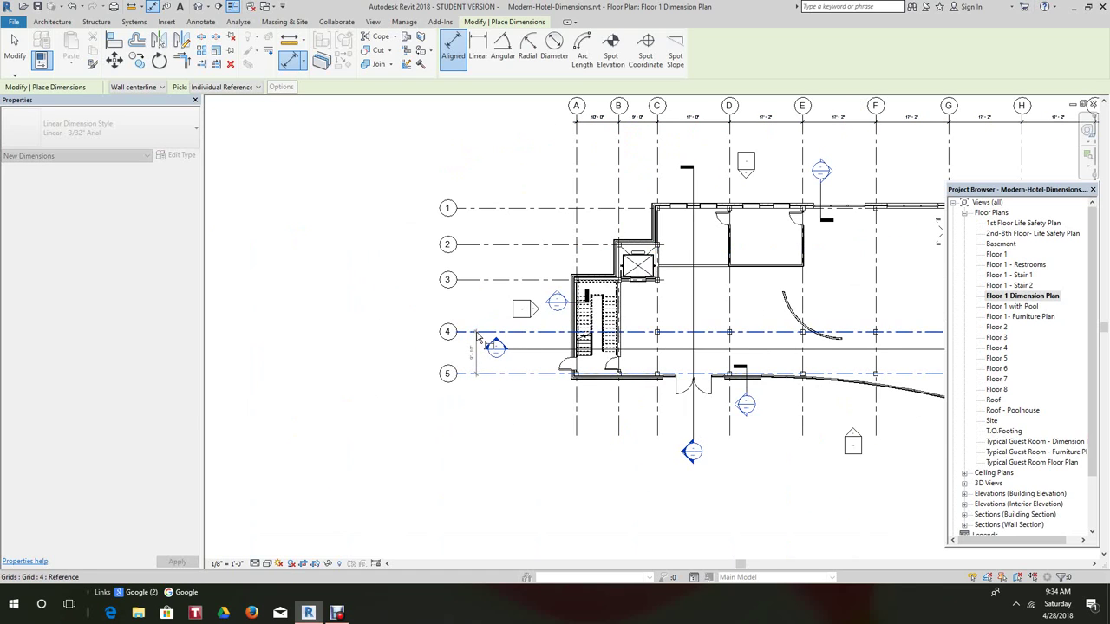
{"action": "left_click", "coordinate": [477, 332]}
{"action": "left_click", "coordinate": [479, 279]}
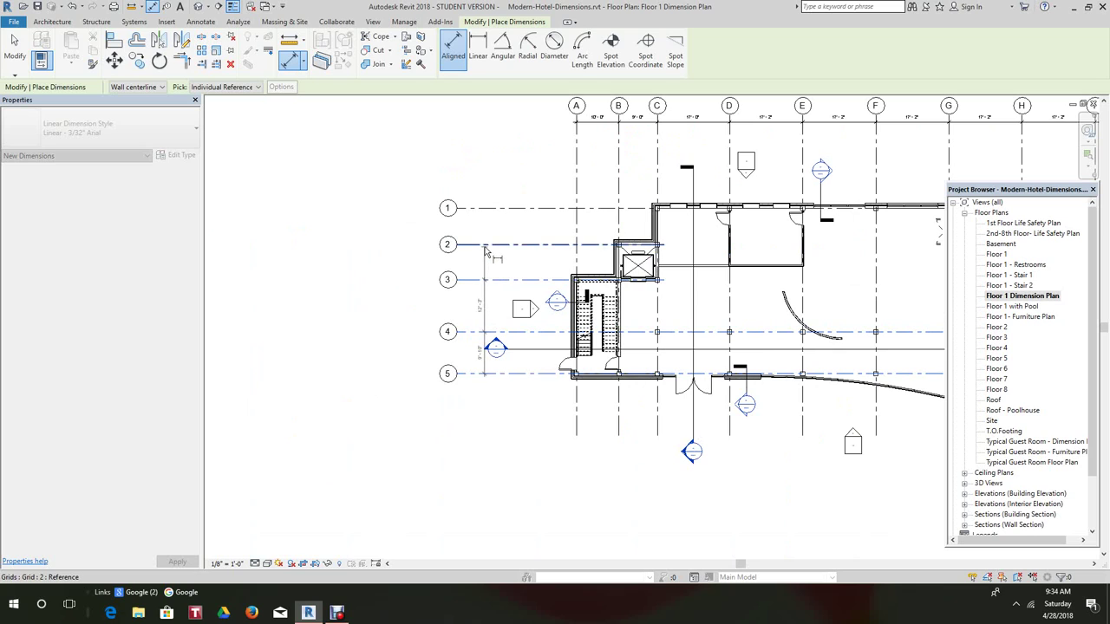
{"action": "left_click", "coordinate": [479, 244]}
{"action": "left_click", "coordinate": [482, 209]}
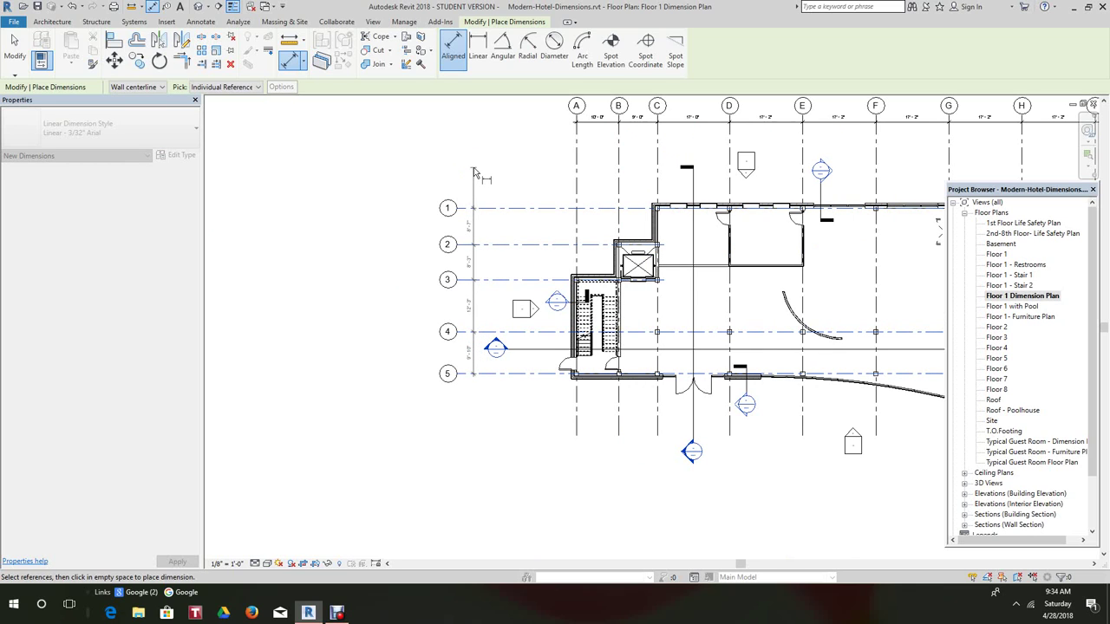
{"action": "left_click", "coordinate": [475, 171]}
{"action": "scroll", "coordinate": [491, 257], "scroll_direction": "down", "scroll_amount": 2}
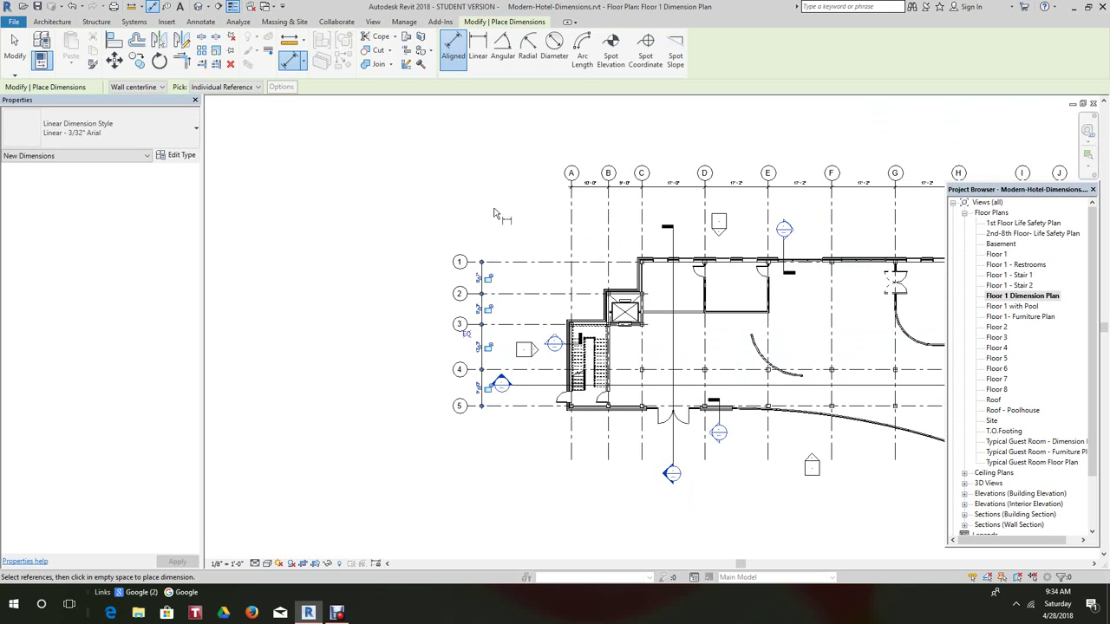
{"action": "scroll", "coordinate": [355, 225], "scroll_direction": "down", "scroll_amount": 3}
{"action": "right_click", "coordinate": [330, 200]}
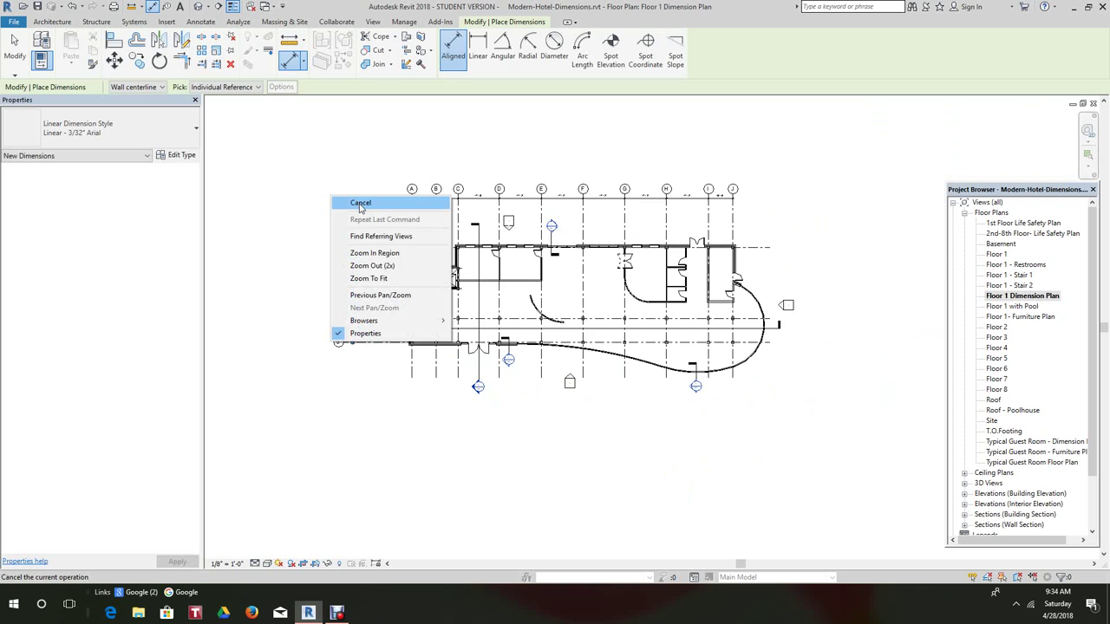
- Cancel the grid dimension and set dimension references to Wall faces
{"action": "left_click", "coordinate": [359, 203]}
{"action": "scroll", "coordinate": [633, 336], "scroll_direction": "up", "scroll_amount": 3}
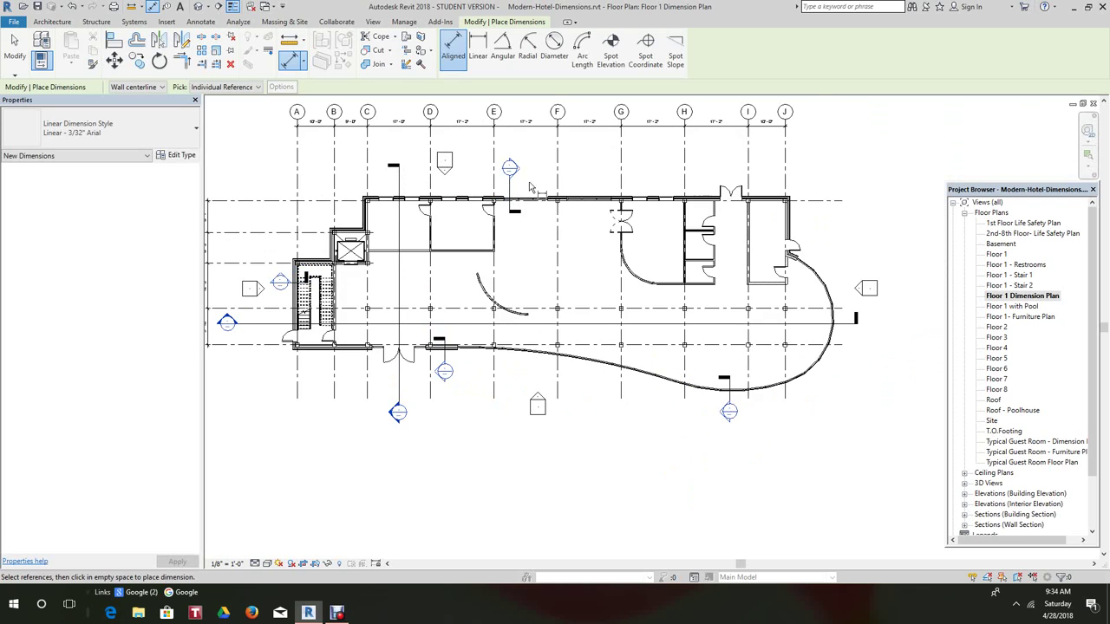
{"action": "scroll", "coordinate": [530, 186], "scroll_direction": "up", "scroll_amount": 1}
{"action": "scroll", "coordinate": [625, 177], "scroll_direction": "down", "scroll_amount": 1}
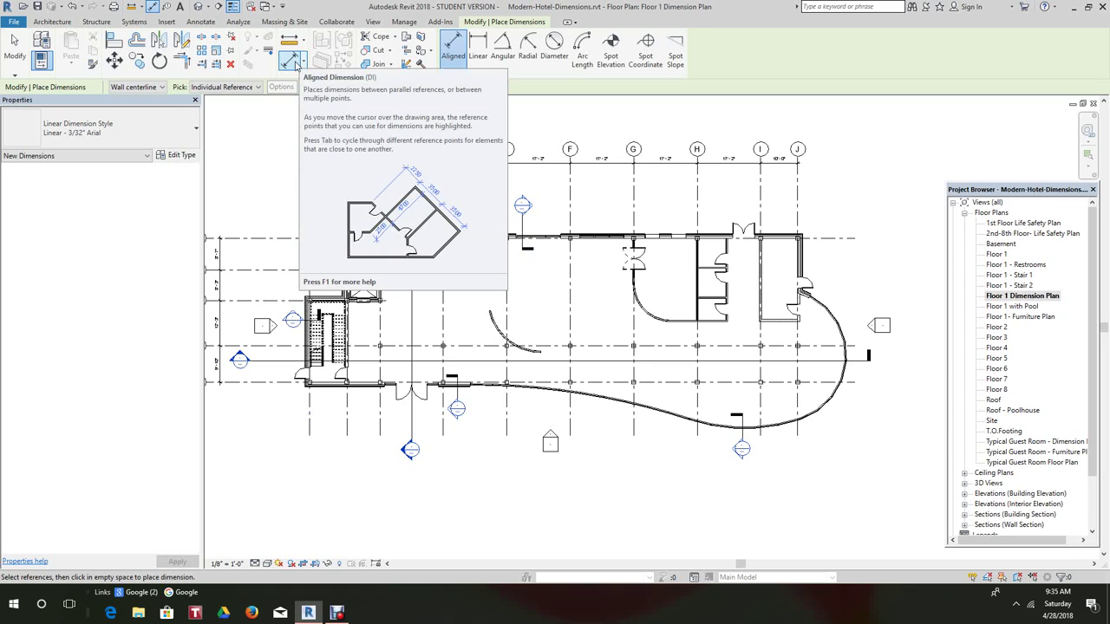
{"action": "left_click", "coordinate": [160, 87]}
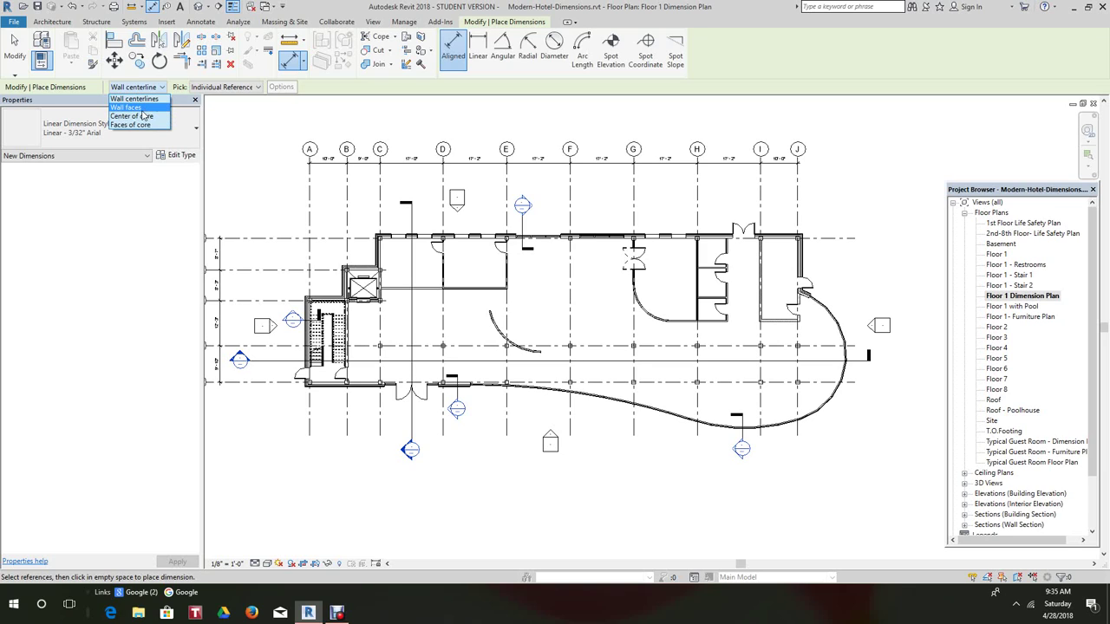
{"action": "left_click", "coordinate": [141, 108]}
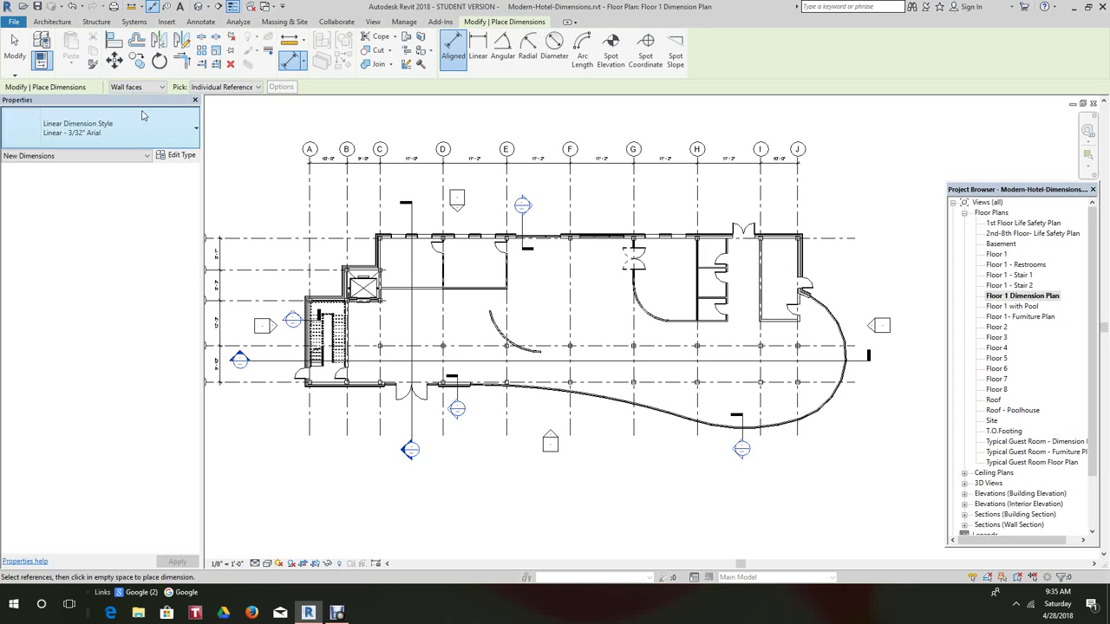
{"action": "left_click", "coordinate": [258, 89]}
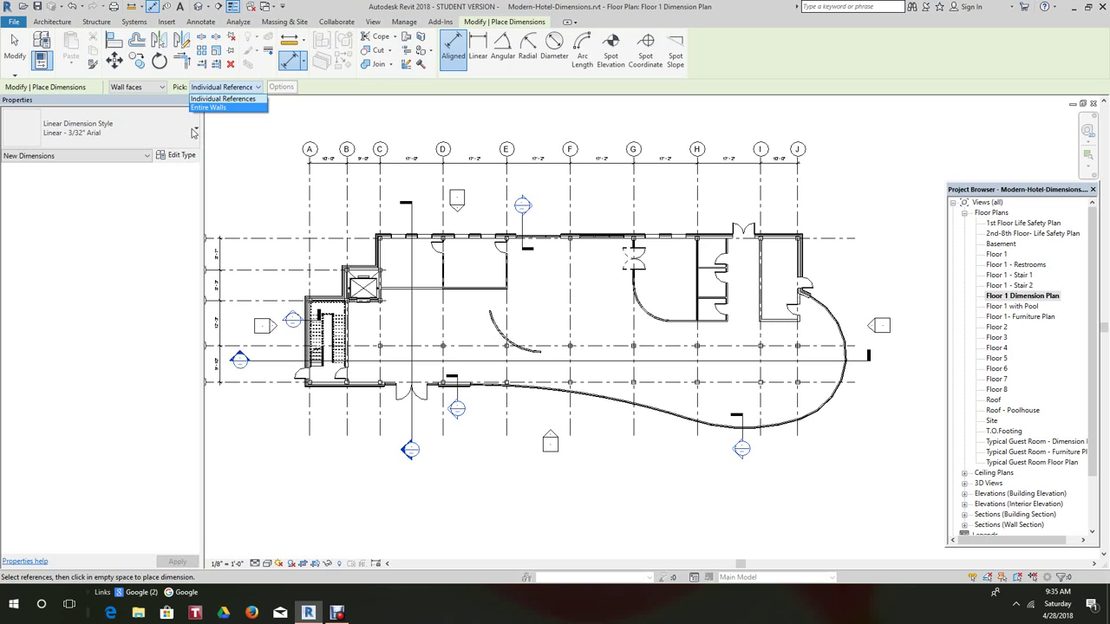
- Pick Entire Walls with openings by widths and dimension the top exterior wall above it
{"action": "left_click", "coordinate": [206, 108]}
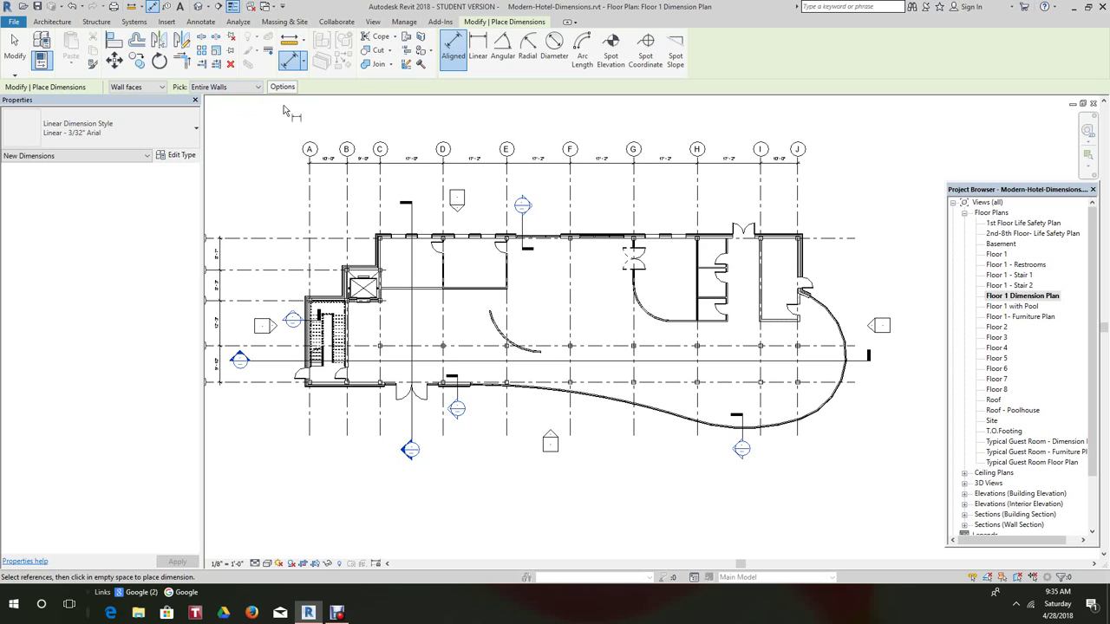
{"action": "left_click", "coordinate": [282, 87]}
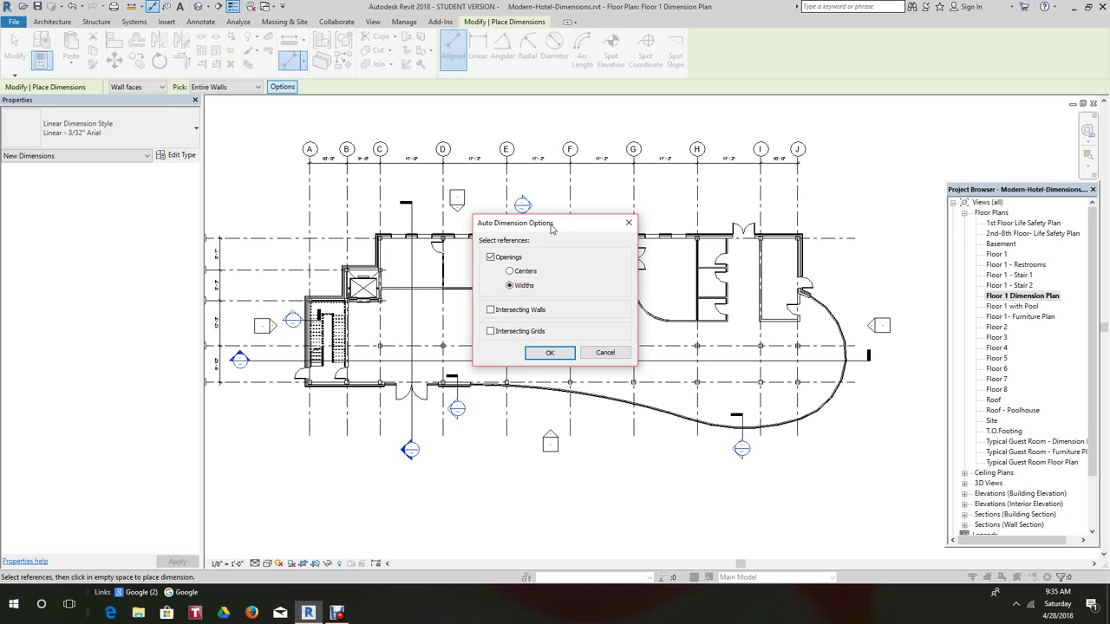
{"action": "left_click_drag", "start_coordinate": [552, 227], "coordinate": [651, 214]}
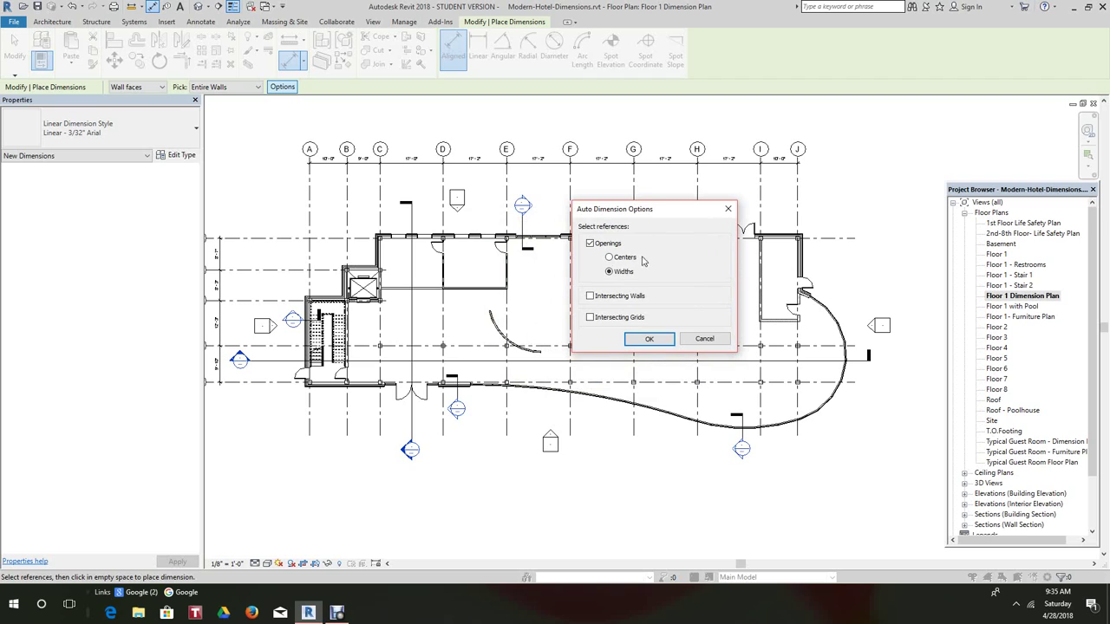
{"action": "left_click", "coordinate": [633, 344]}
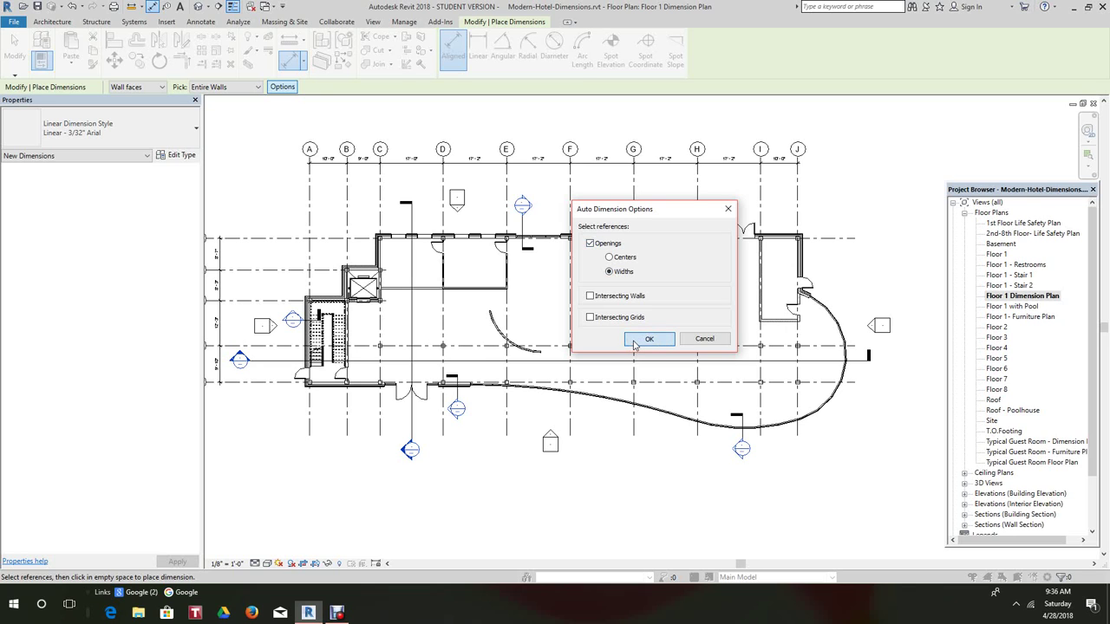
{"action": "scroll", "coordinate": [549, 433], "scroll_direction": "down", "scroll_amount": 3}
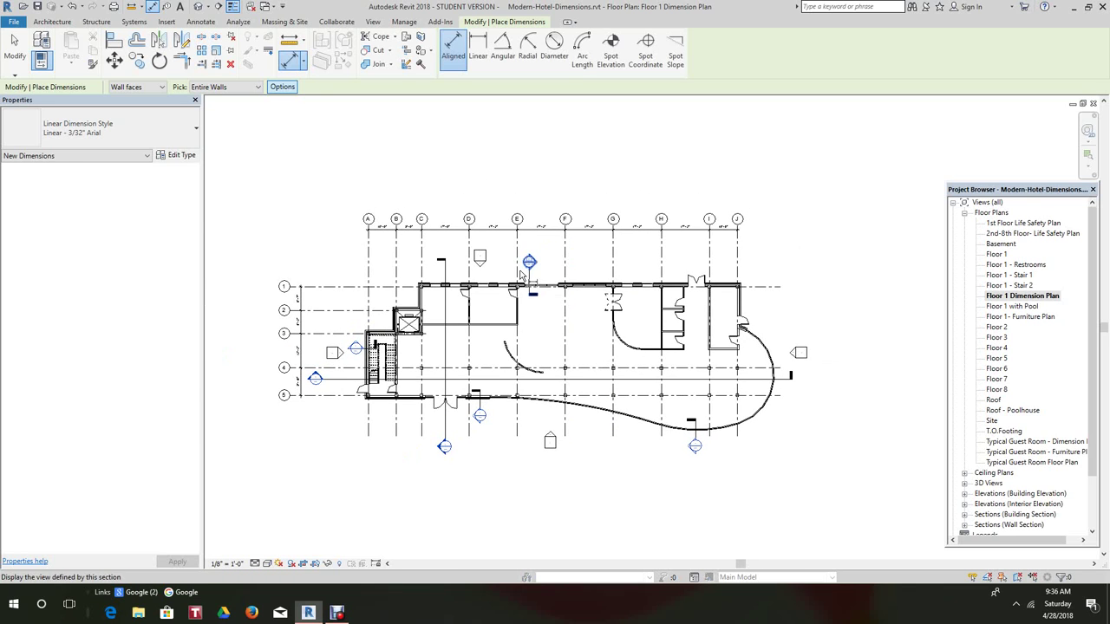
{"action": "scroll", "coordinate": [523, 276], "scroll_direction": "up", "scroll_amount": 3}
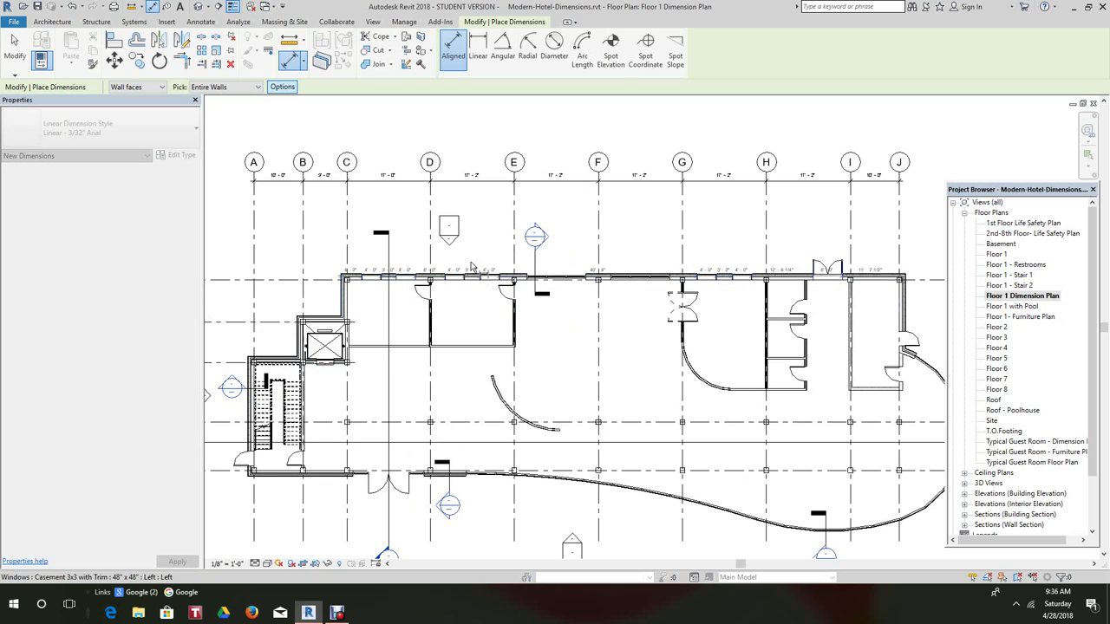
{"action": "left_click", "coordinate": [451, 209]}
- Dimension the wall beside the stair, placing the string to its left
{"action": "scroll", "coordinate": [451, 209], "scroll_direction": "up", "scroll_amount": 1}
{"action": "scroll", "coordinate": [451, 209], "scroll_direction": "down", "scroll_amount": 2}
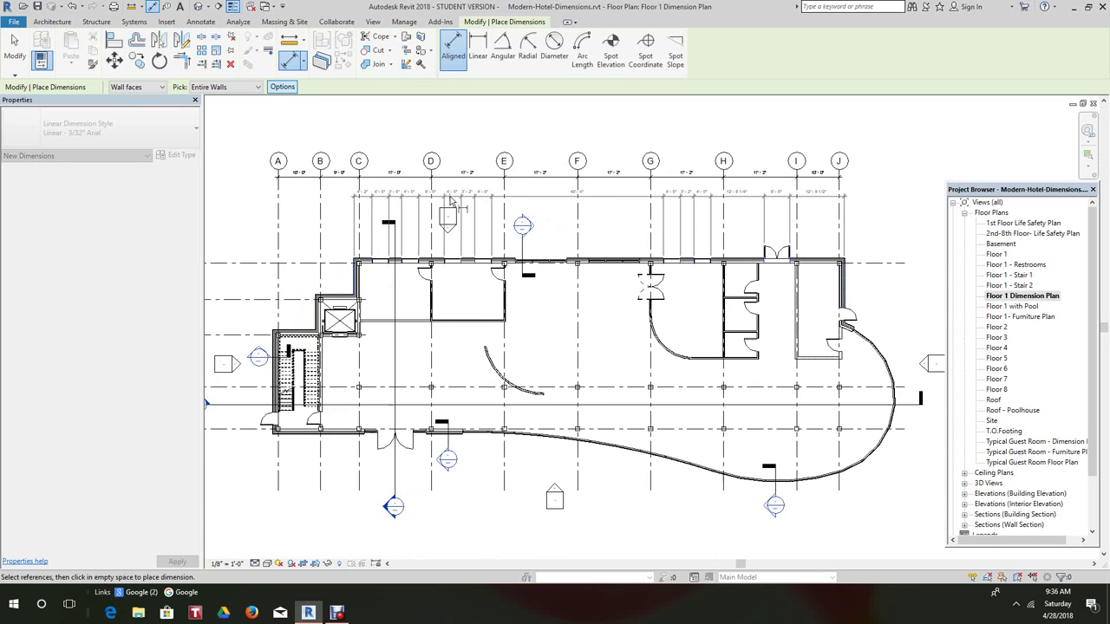
{"action": "scroll", "coordinate": [451, 201], "scroll_direction": "up", "scroll_amount": 1}
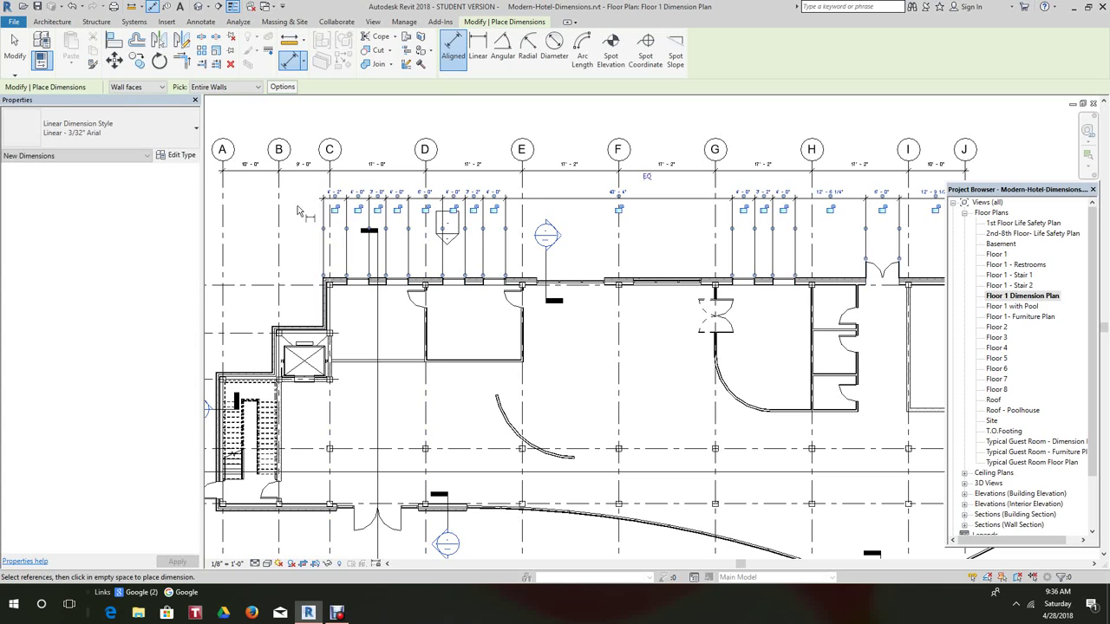
{"action": "scroll", "coordinate": [296, 208], "scroll_direction": "down", "scroll_amount": 2}
{"action": "scroll", "coordinate": [381, 260], "scroll_direction": "down", "scroll_amount": 1}
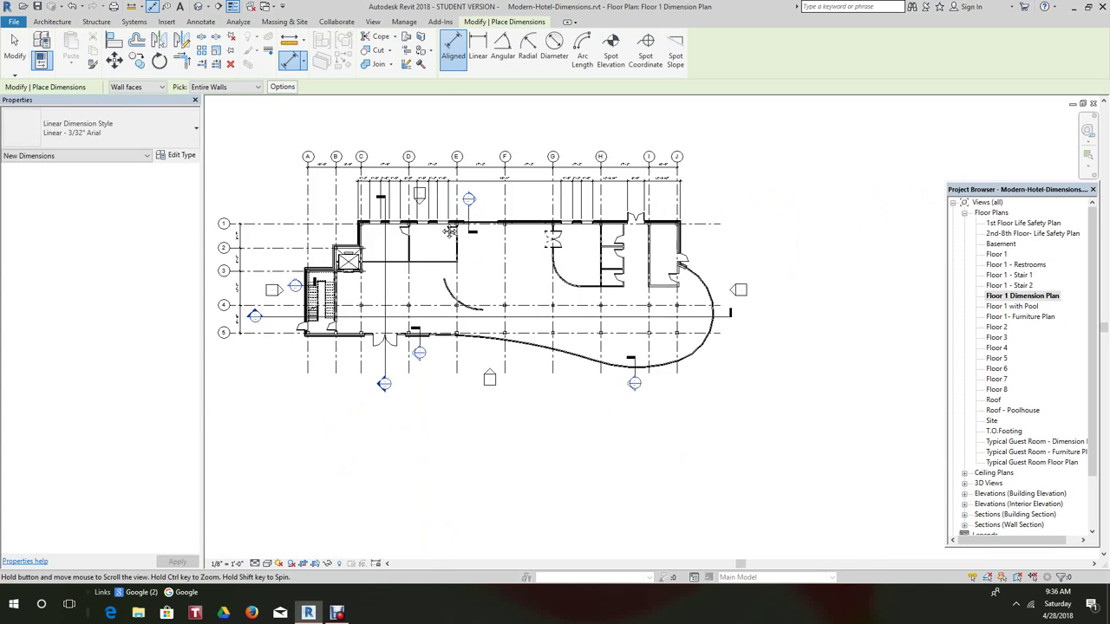
{"action": "scroll", "coordinate": [365, 251], "scroll_direction": "up", "scroll_amount": 3}
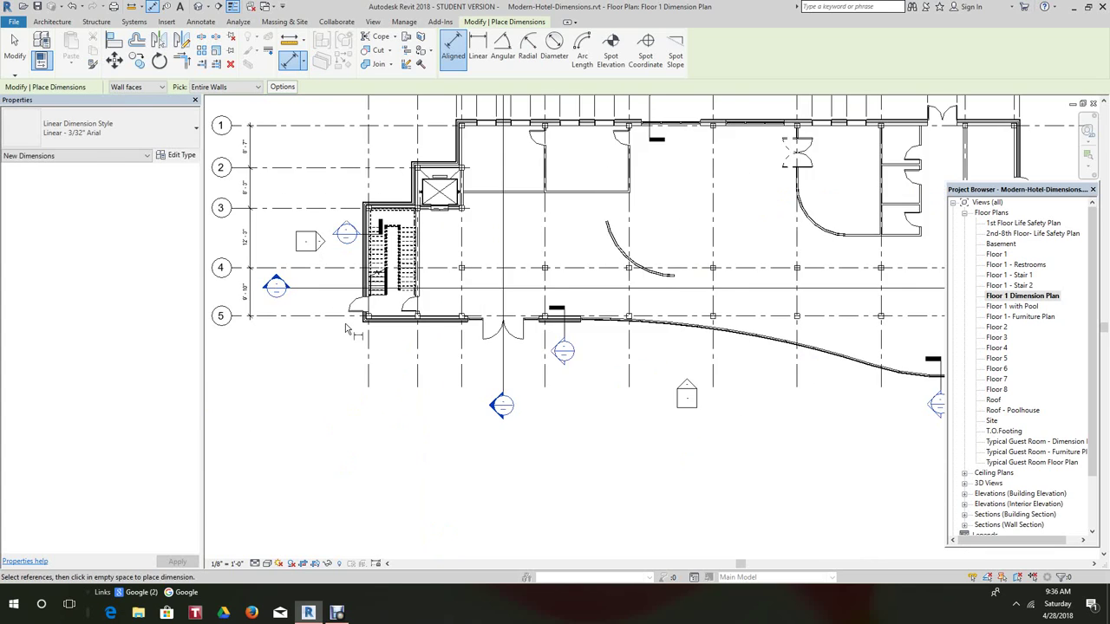
{"action": "left_click", "coordinate": [365, 251]}
{"action": "scroll", "coordinate": [320, 385], "scroll_direction": "up", "scroll_amount": 1}
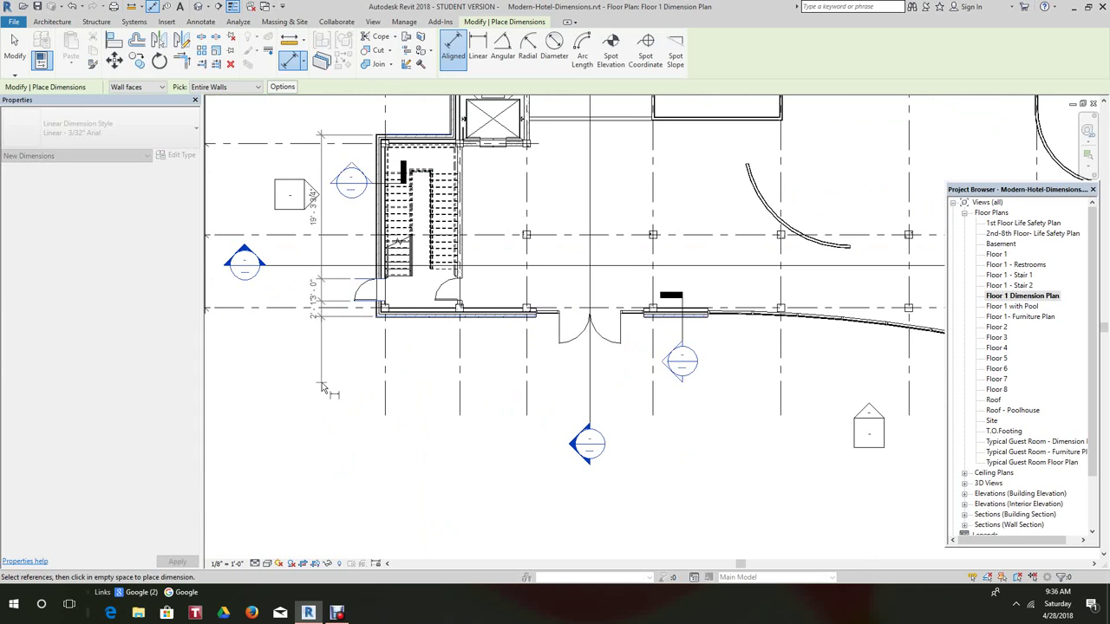
{"action": "left_click", "coordinate": [320, 388]}
{"action": "scroll", "coordinate": [322, 399], "scroll_direction": "down", "scroll_amount": 5}
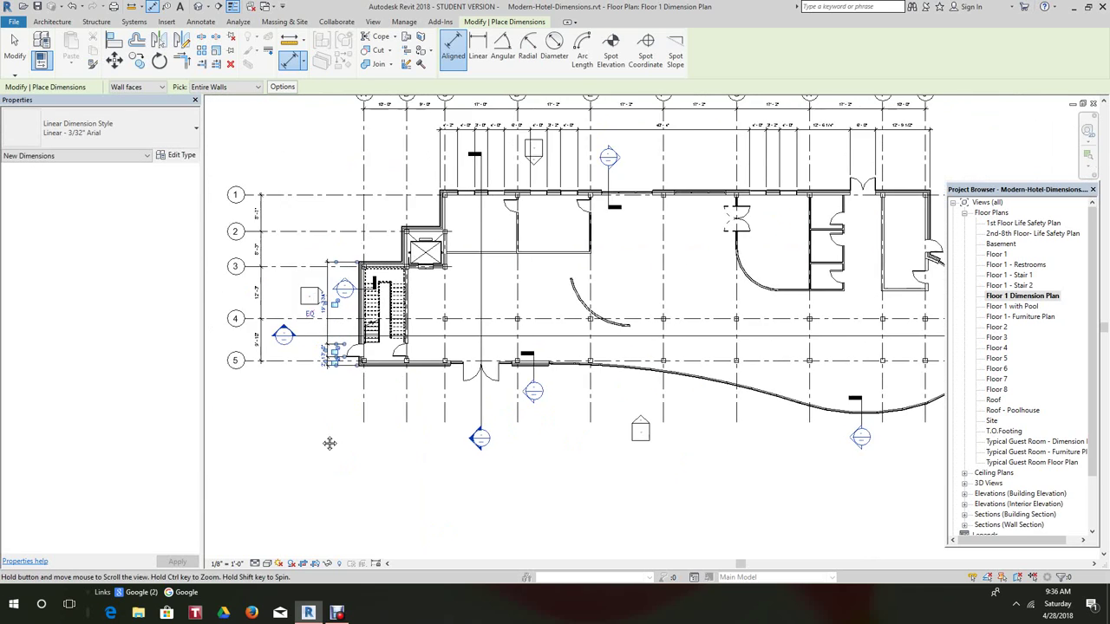
{"action": "scroll", "coordinate": [554, 260], "scroll_direction": "up", "scroll_amount": 2}
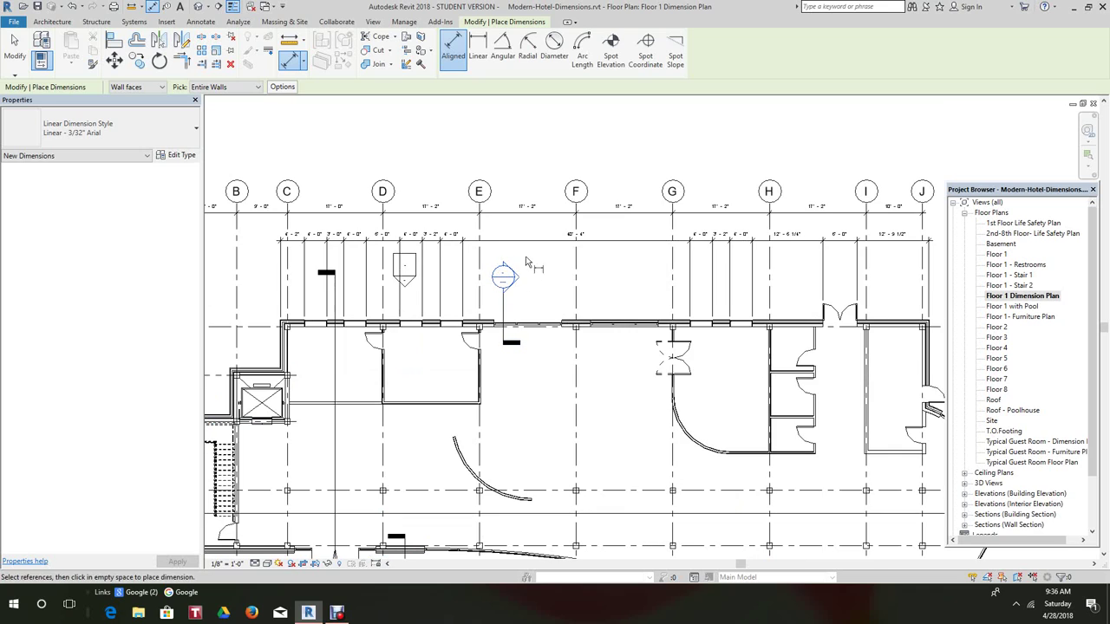
{"action": "right_click", "coordinate": [535, 249]}
- Exit dimension placement and select the 40'-4" north-wall dimension string
{"action": "left_click", "coordinate": [562, 254]}
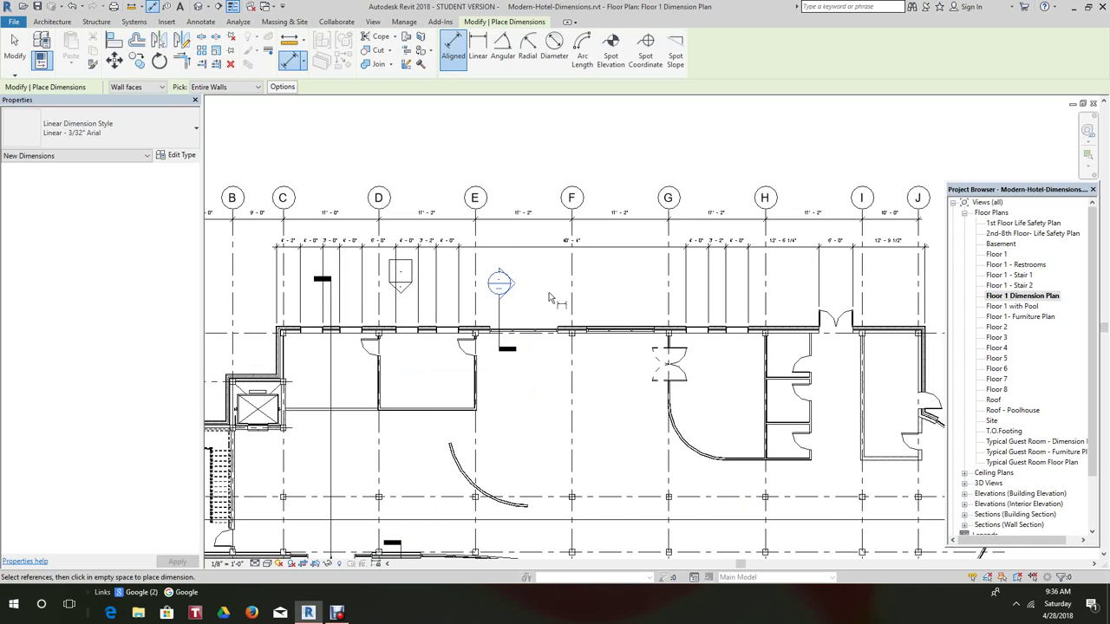
{"action": "scroll", "coordinate": [538, 283], "scroll_direction": "down", "scroll_amount": 2}
{"action": "scroll", "coordinate": [533, 262], "scroll_direction": "up", "scroll_amount": 4}
{"action": "scroll", "coordinate": [533, 262], "scroll_direction": "up", "scroll_amount": 1}
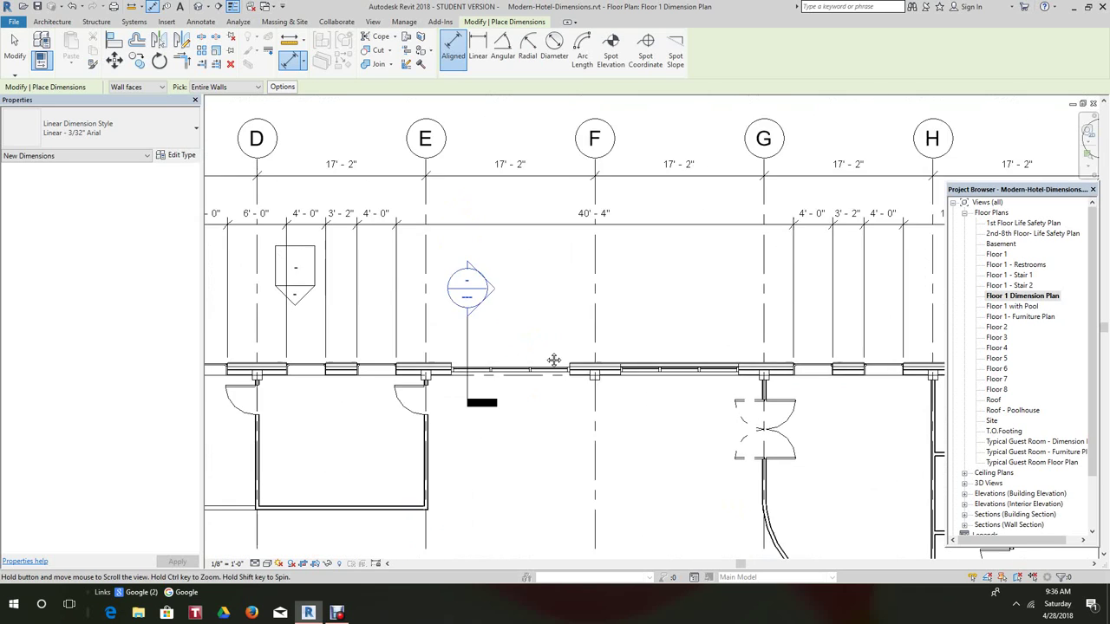
{"action": "middle_click_drag", "start_coordinate": [552, 362], "coordinate": [483, 298]}
{"action": "scroll", "coordinate": [507, 358], "scroll_direction": "up", "scroll_amount": 2}
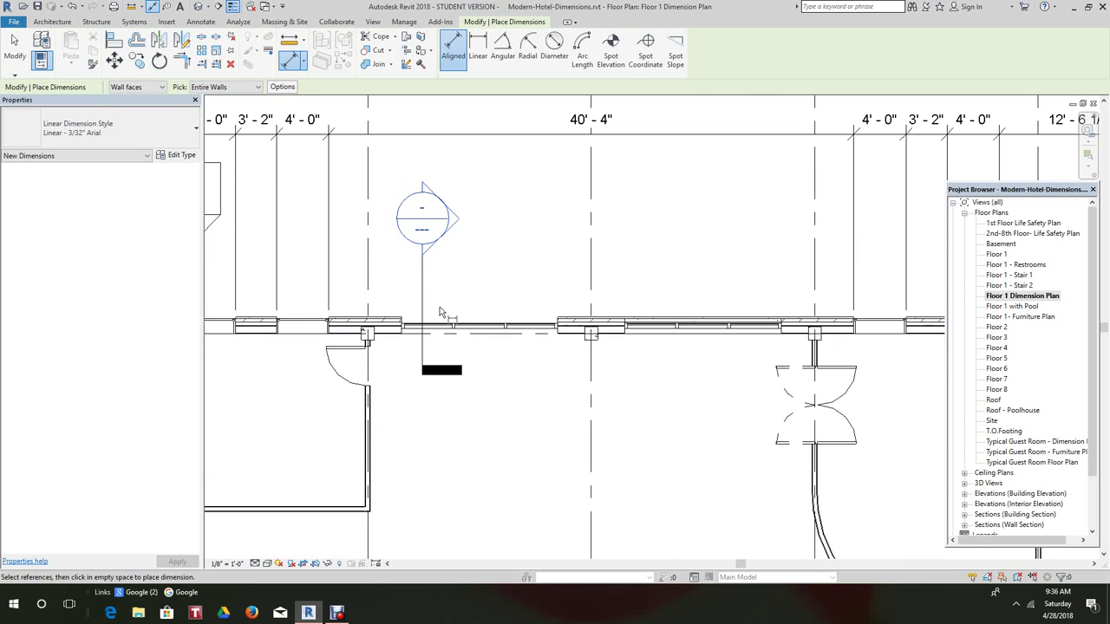
{"action": "scroll", "coordinate": [441, 312], "scroll_direction": "down", "scroll_amount": 1}
{"action": "scroll", "coordinate": [490, 310], "scroll_direction": "down", "scroll_amount": 1}
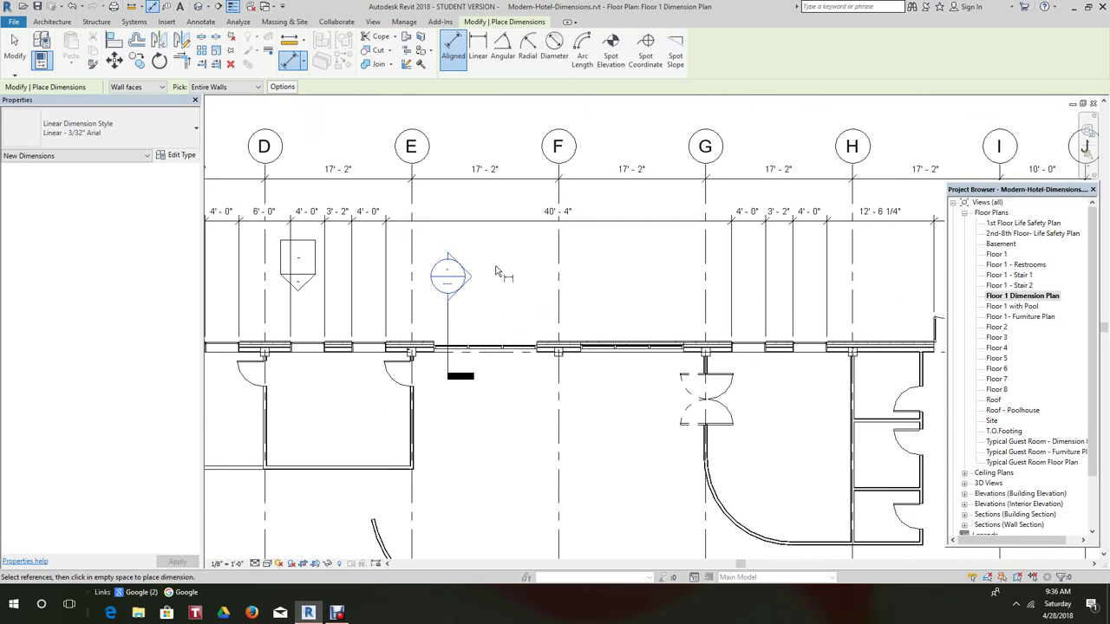
{"action": "right_click", "coordinate": [496, 268]}
{"action": "left_click", "coordinate": [518, 278]}
{"action": "scroll", "coordinate": [518, 276], "scroll_direction": "up", "scroll_amount": 2}
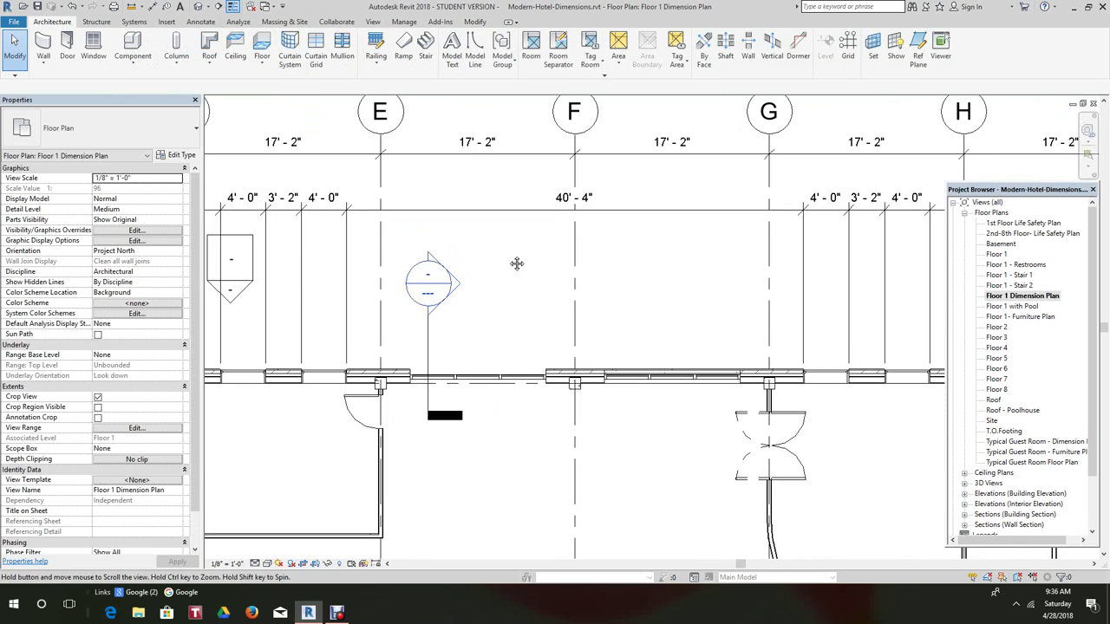
{"action": "middle_click_drag", "start_coordinate": [516, 260], "coordinate": [517, 289]}
{"action": "left_click", "coordinate": [520, 256]}
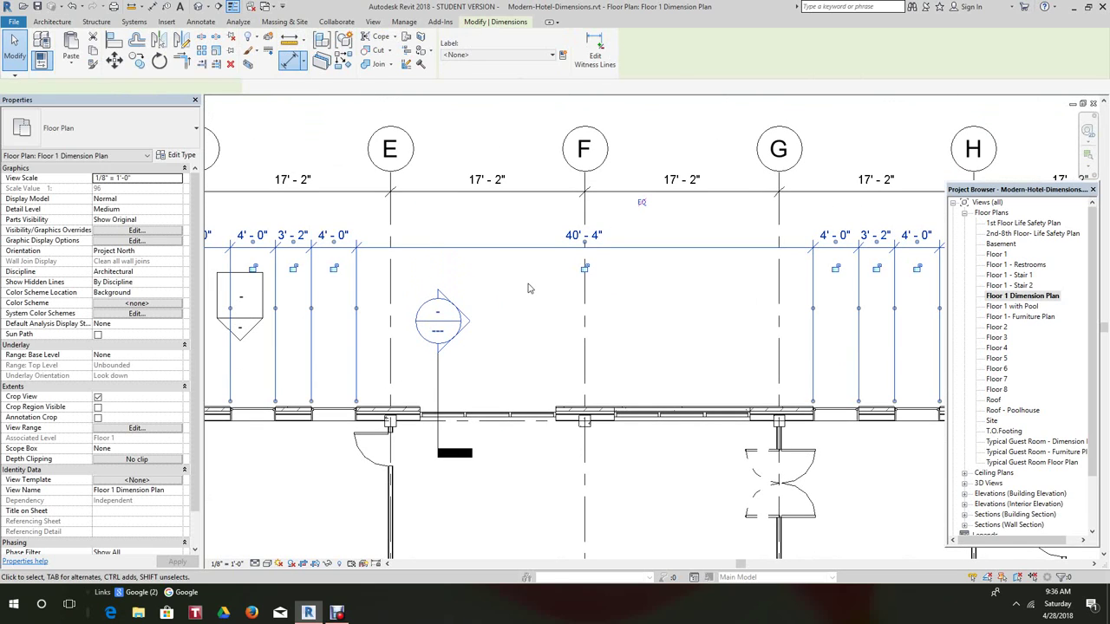
{"action": "scroll", "coordinate": [527, 286], "scroll_direction": "down", "scroll_amount": 1}
{"action": "middle_click_drag", "start_coordinate": [557, 224], "coordinate": [557, 213]}
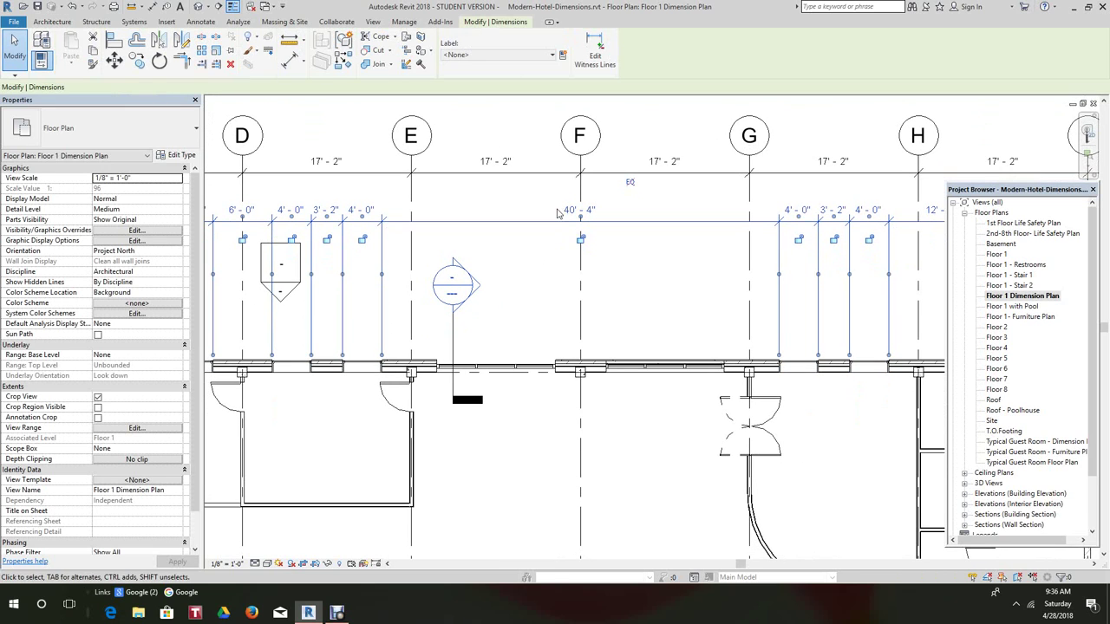
- Add witness lines at the curtain wall mullions, splitting 22'-9" into 17'-2" and 5'-7"
{"action": "left_click", "coordinate": [595, 45]}
{"action": "scroll", "coordinate": [458, 387], "scroll_direction": "up", "scroll_amount": 5}
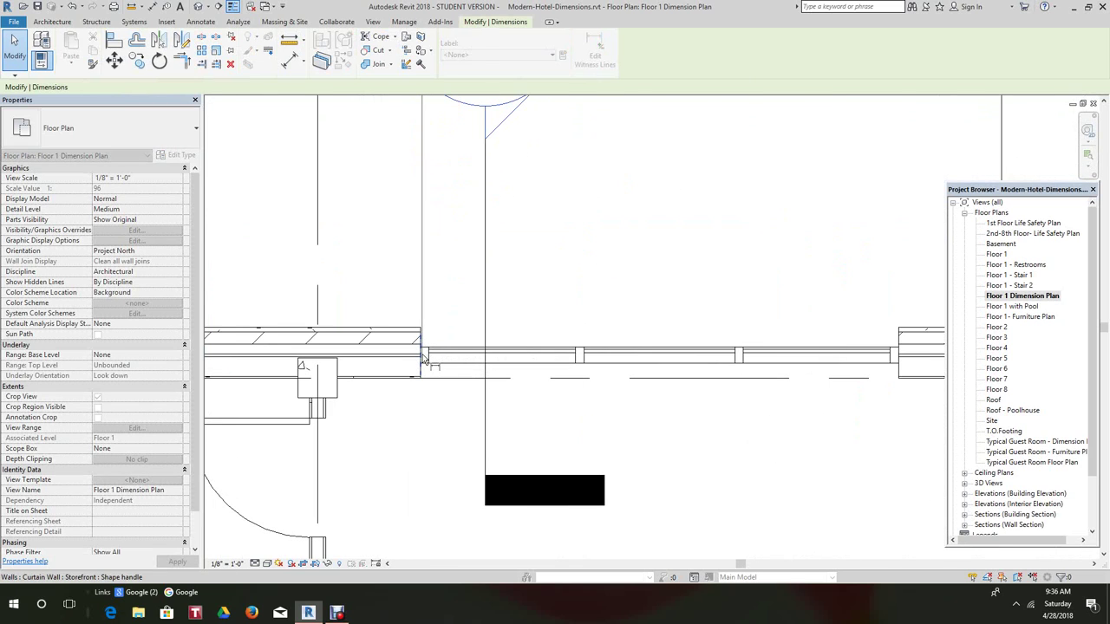
{"action": "scroll", "coordinate": [527, 379], "scroll_direction": "down", "scroll_amount": 3}
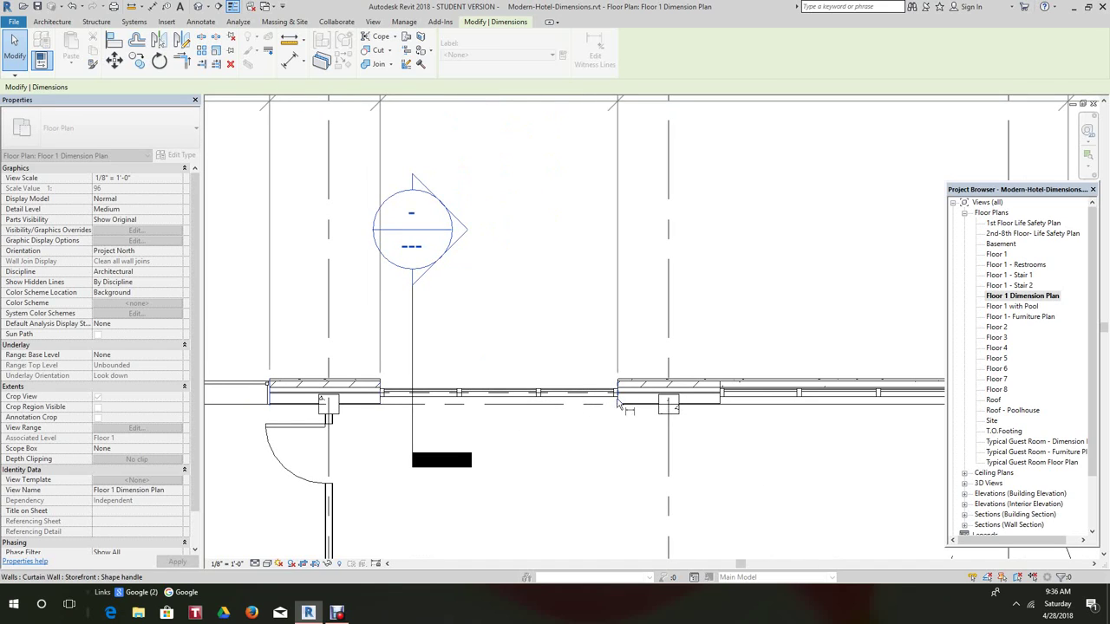
{"action": "scroll", "coordinate": [611, 395], "scroll_direction": "down", "scroll_amount": 2}
{"action": "middle_click_drag", "start_coordinate": [690, 436], "coordinate": [630, 446]}
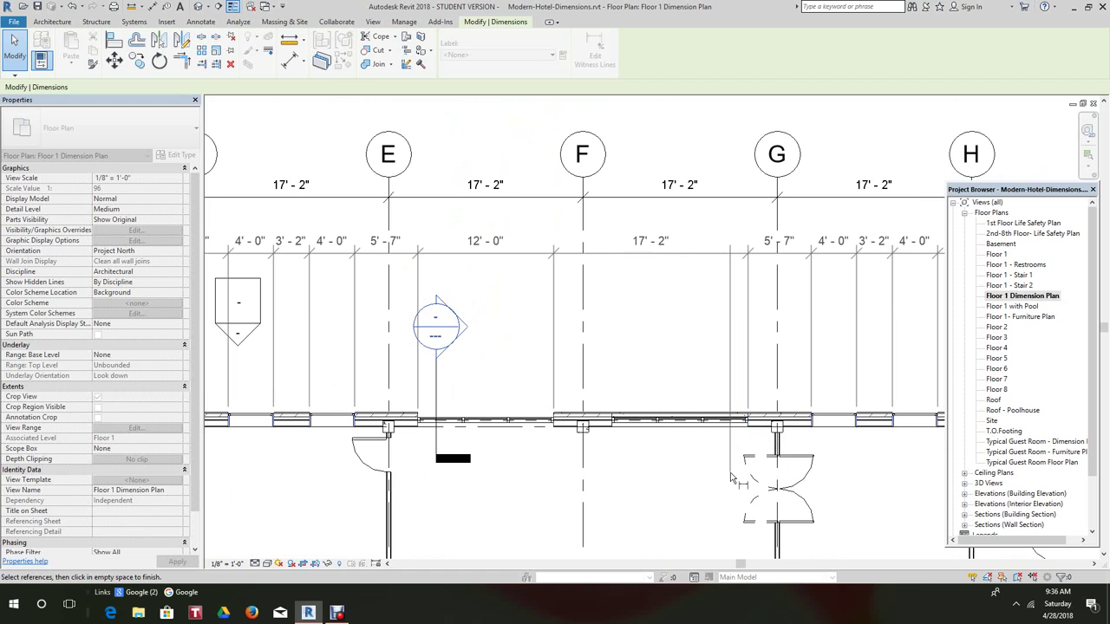
{"action": "left_click", "coordinate": [714, 497]}
{"action": "scroll", "coordinate": [714, 497], "scroll_direction": "down", "scroll_amount": 2}
{"action": "middle_click_drag", "start_coordinate": [677, 477], "coordinate": [631, 353]}
{"action": "scroll", "coordinate": [612, 307], "scroll_direction": "down", "scroll_amount": 2}
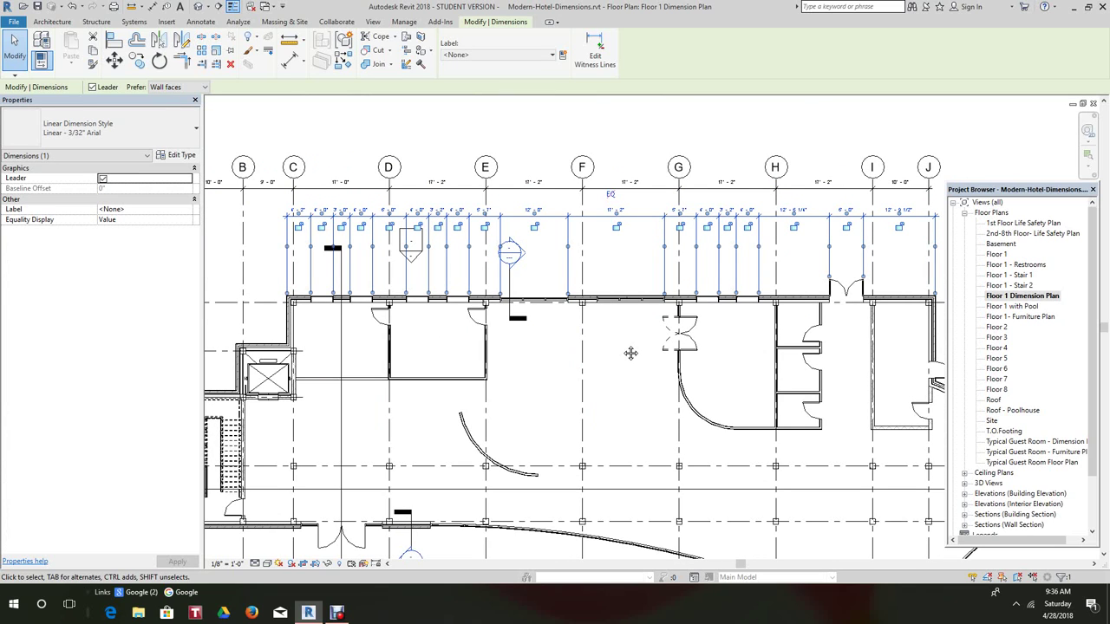
{"action": "scroll", "coordinate": [621, 377], "scroll_direction": "up", "scroll_amount": 1}
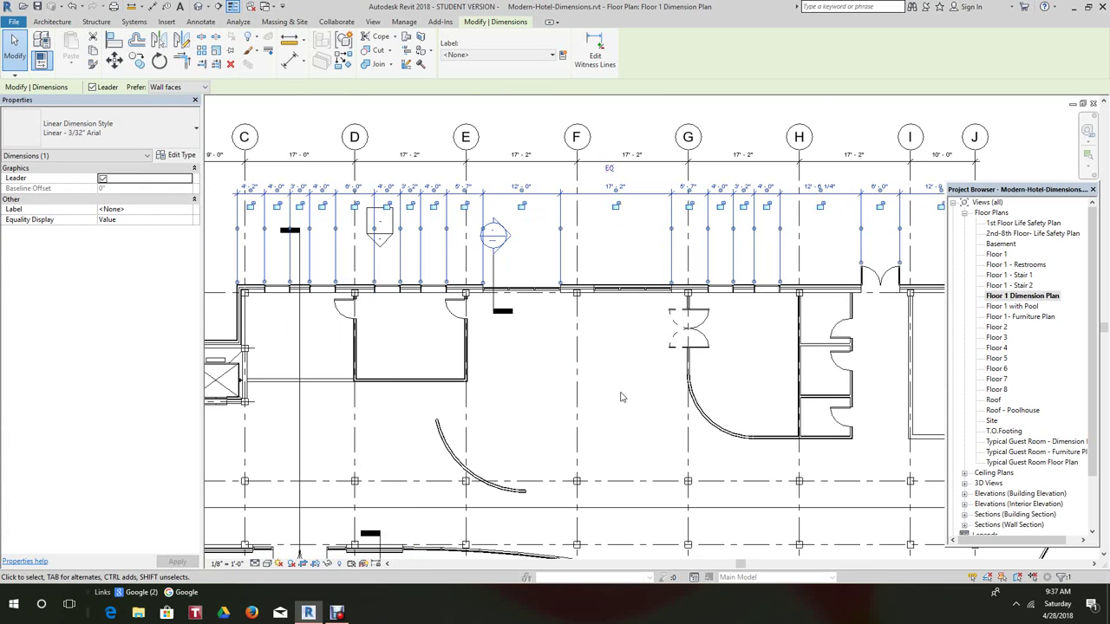
{"action": "scroll", "coordinate": [621, 401], "scroll_direction": "down", "scroll_amount": 1}
{"action": "middle_click_drag", "start_coordinate": [626, 404], "coordinate": [567, 291]}
{"action": "left_click", "coordinate": [514, 343]}
{"action": "scroll", "coordinate": [514, 343], "scroll_direction": "down", "scroll_amount": 2}
{"action": "scroll", "coordinate": [553, 308], "scroll_direction": "up", "scroll_amount": 2}
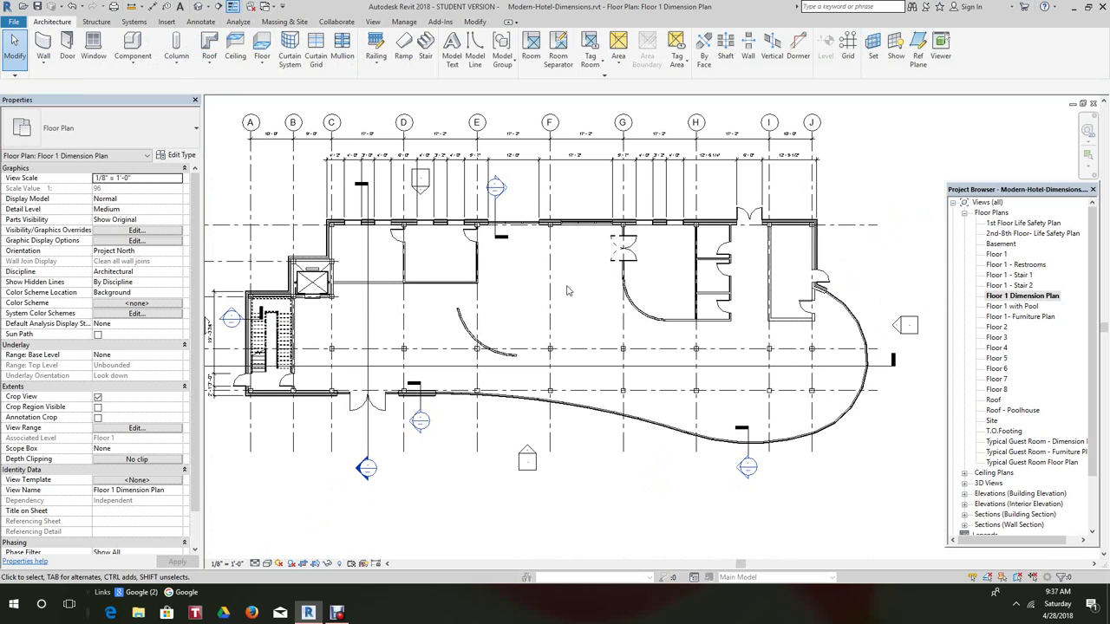
{"action": "scroll", "coordinate": [567, 290], "scroll_direction": "down", "scroll_amount": 2}
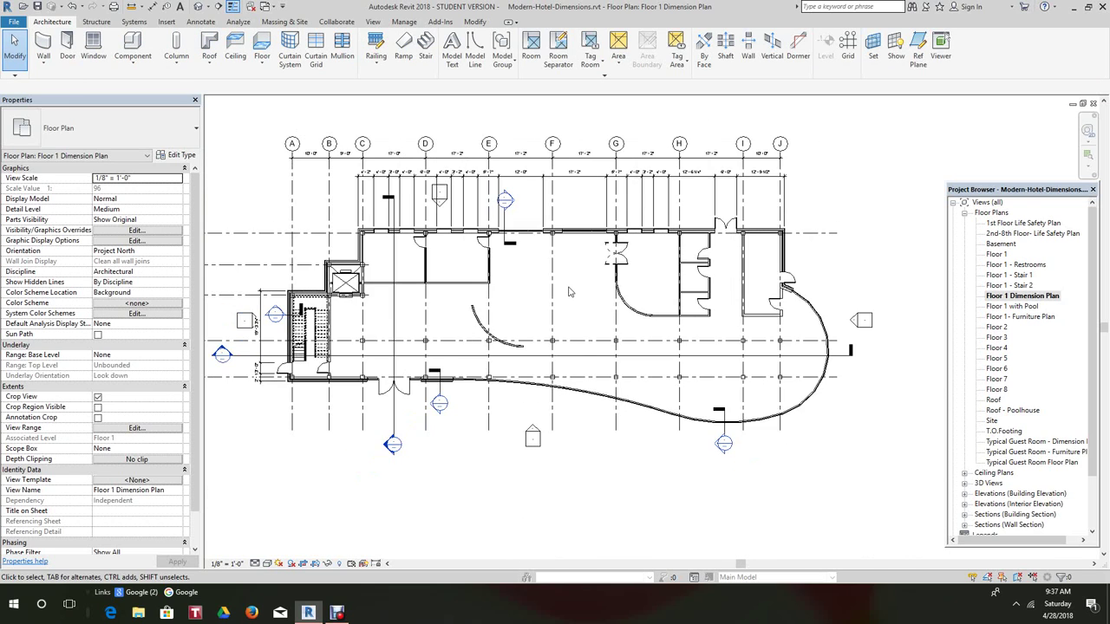
{"action": "middle_click_drag", "start_coordinate": [567, 291], "coordinate": [584, 273]}
{"action": "scroll", "coordinate": [572, 297], "scroll_direction": "down", "scroll_amount": 1}
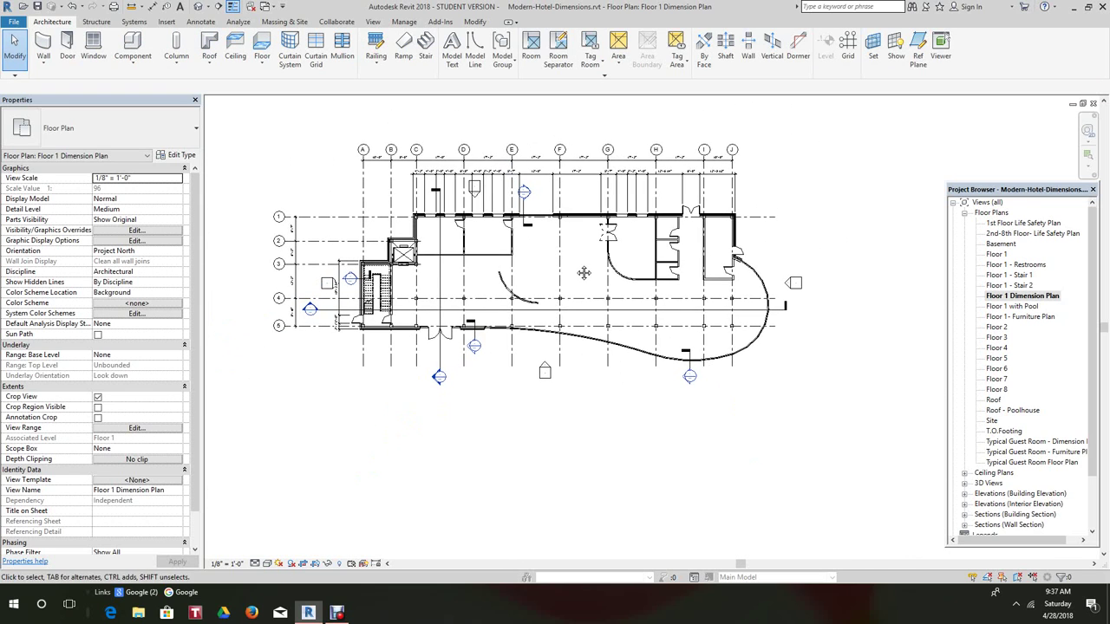
{"action": "scroll", "coordinate": [580, 269], "scroll_direction": "up", "scroll_amount": 2}
{"action": "scroll", "coordinate": [615, 279], "scroll_direction": "up", "scroll_amount": 2}
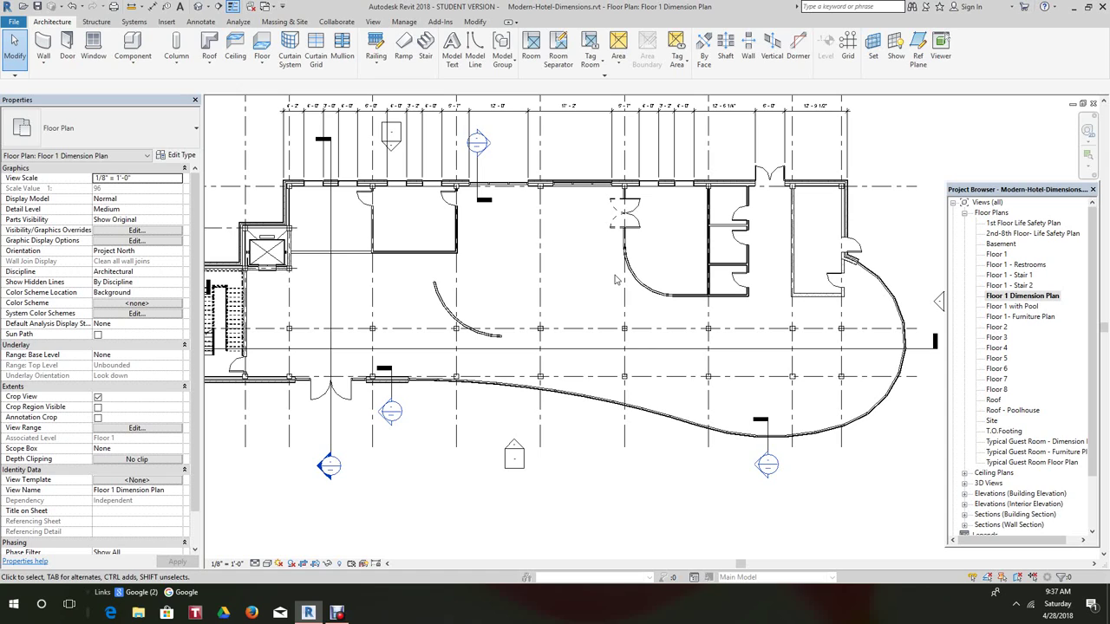
{"action": "middle_click_drag", "start_coordinate": [615, 279], "coordinate": [513, 302]}
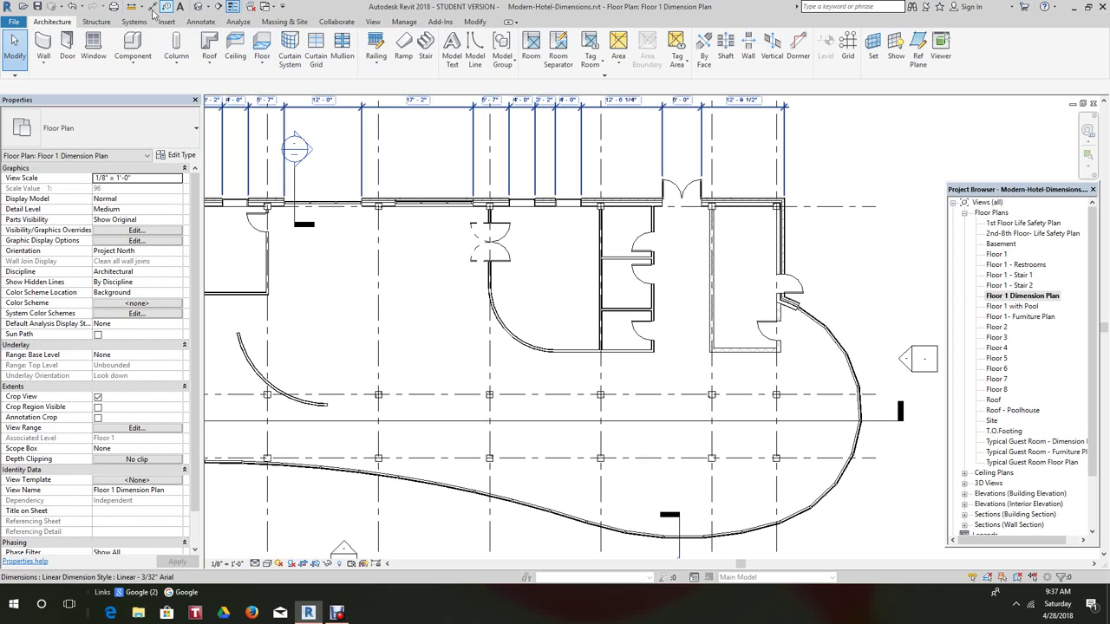
- Place an R 9'-9 9/16" radial dimension on the curved wall beside the restrooms
{"action": "left_click", "coordinate": [195, 24]}
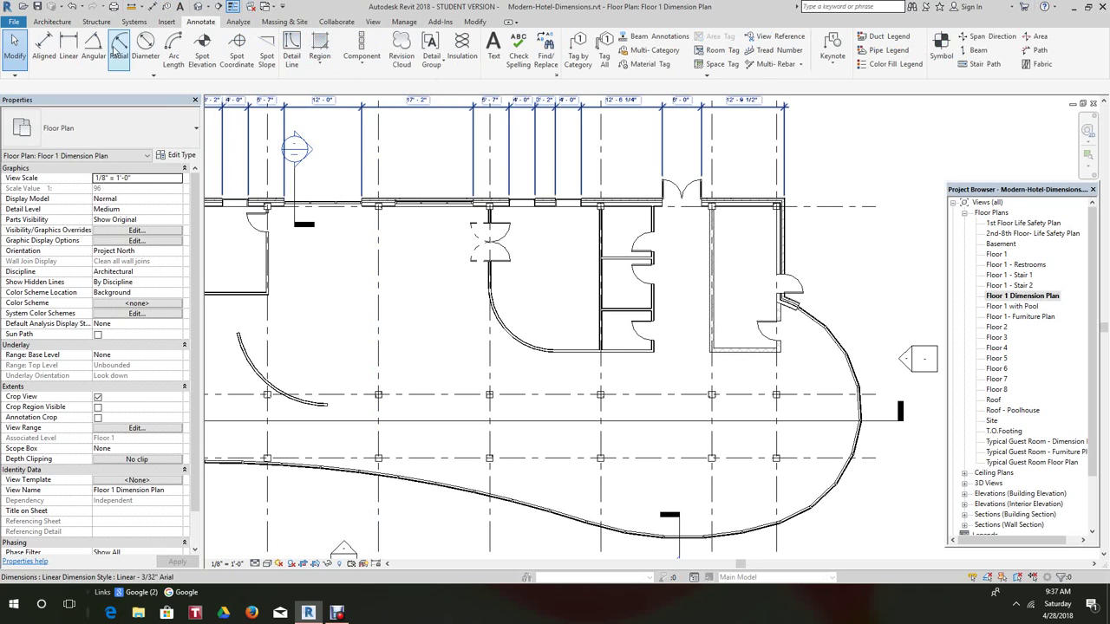
{"action": "left_click", "coordinate": [119, 44]}
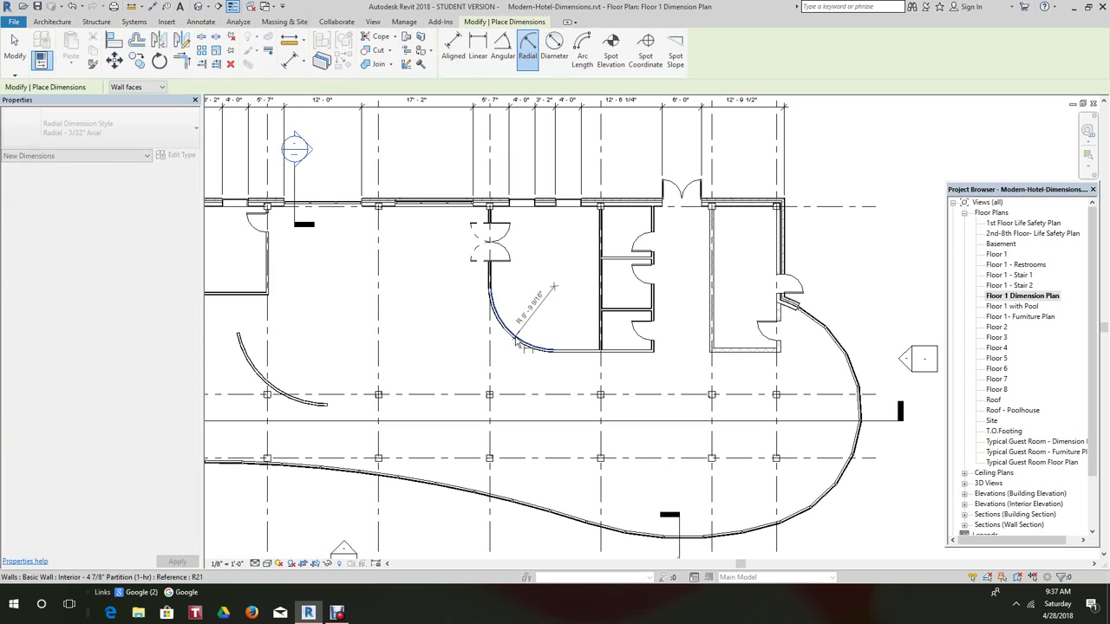
{"action": "scroll", "coordinate": [526, 300], "scroll_direction": "up", "scroll_amount": 2}
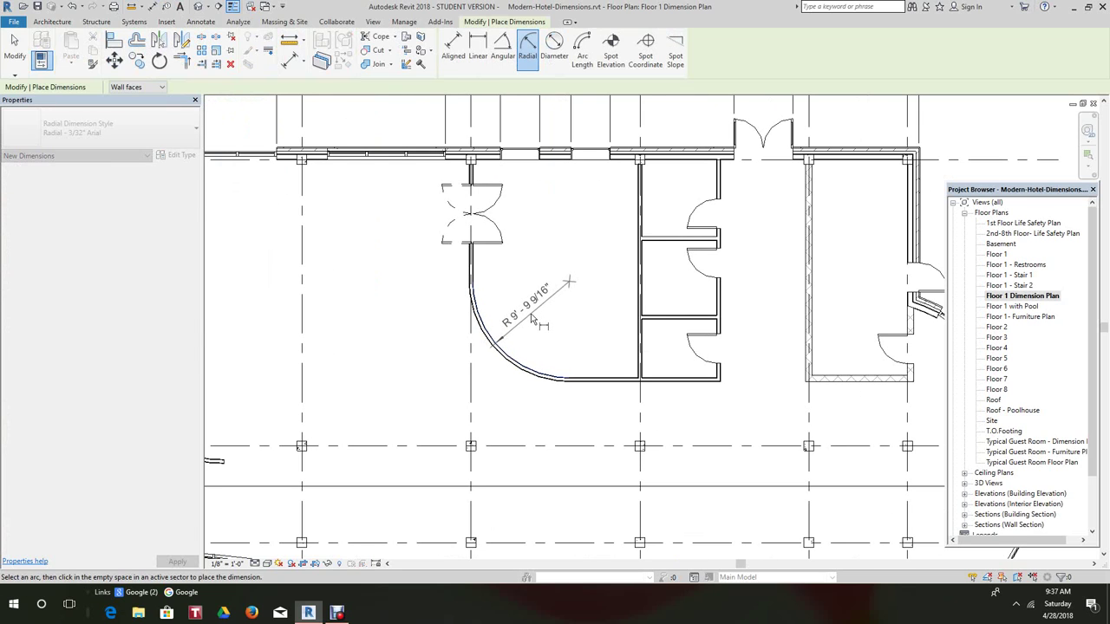
{"action": "left_click", "coordinate": [535, 320]}
{"action": "scroll", "coordinate": [520, 312], "scroll_direction": "down", "scroll_amount": 1}
{"action": "right_click", "coordinate": [505, 302]}
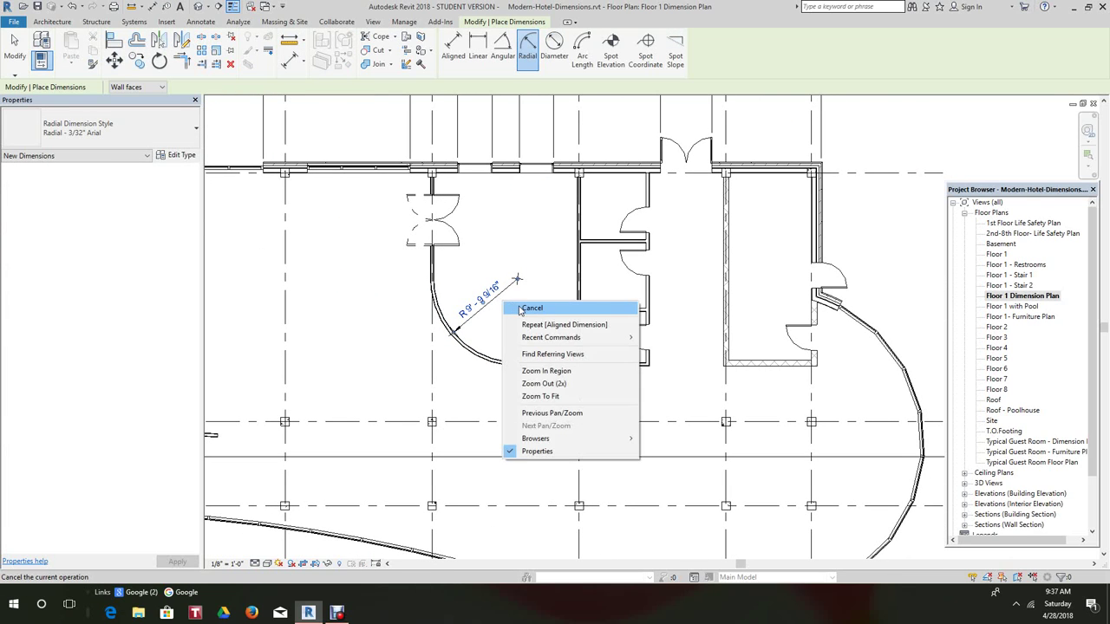
{"action": "left_click", "coordinate": [530, 308]}
{"action": "scroll", "coordinate": [516, 310], "scroll_direction": "down", "scroll_amount": 3}
{"action": "right_click", "coordinate": [618, 280]}
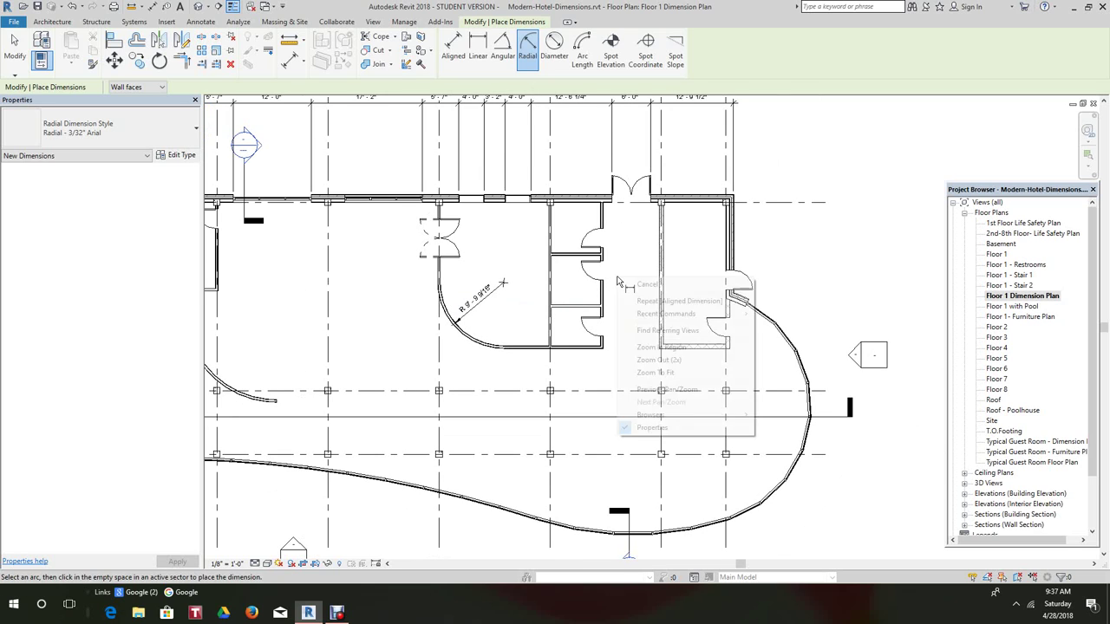
{"action": "left_click", "coordinate": [642, 287]}
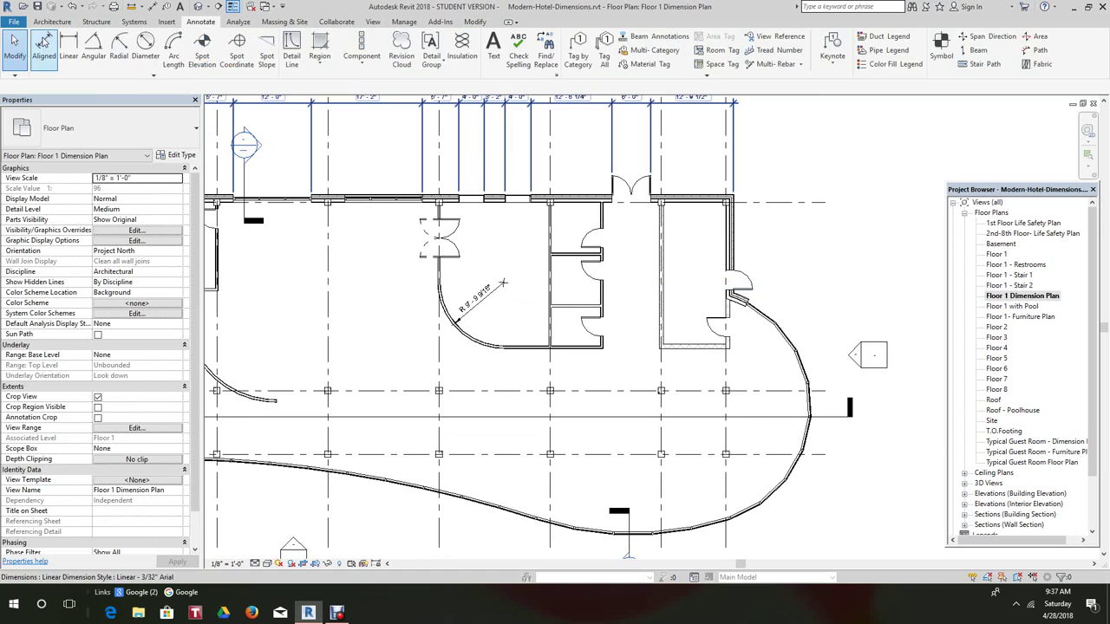
{"action": "left_click", "coordinate": [42, 45]}
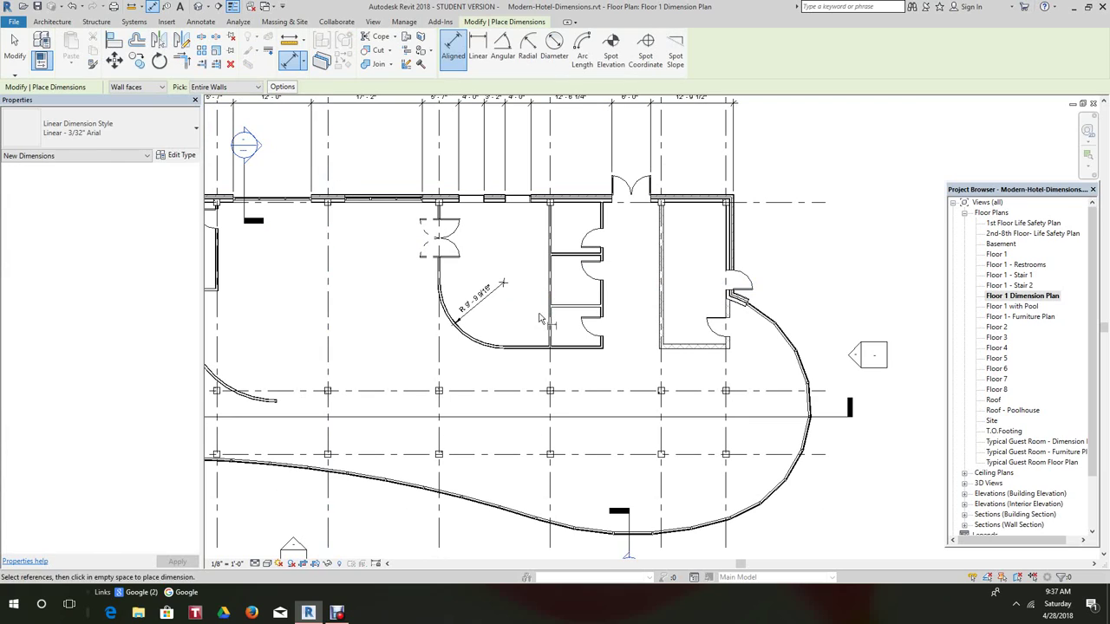
- Dimension the restroom wall at 21'-8" and switch Pick to Individual References
{"action": "left_click", "coordinate": [550, 309]}
{"action": "left_click", "coordinate": [535, 312]}
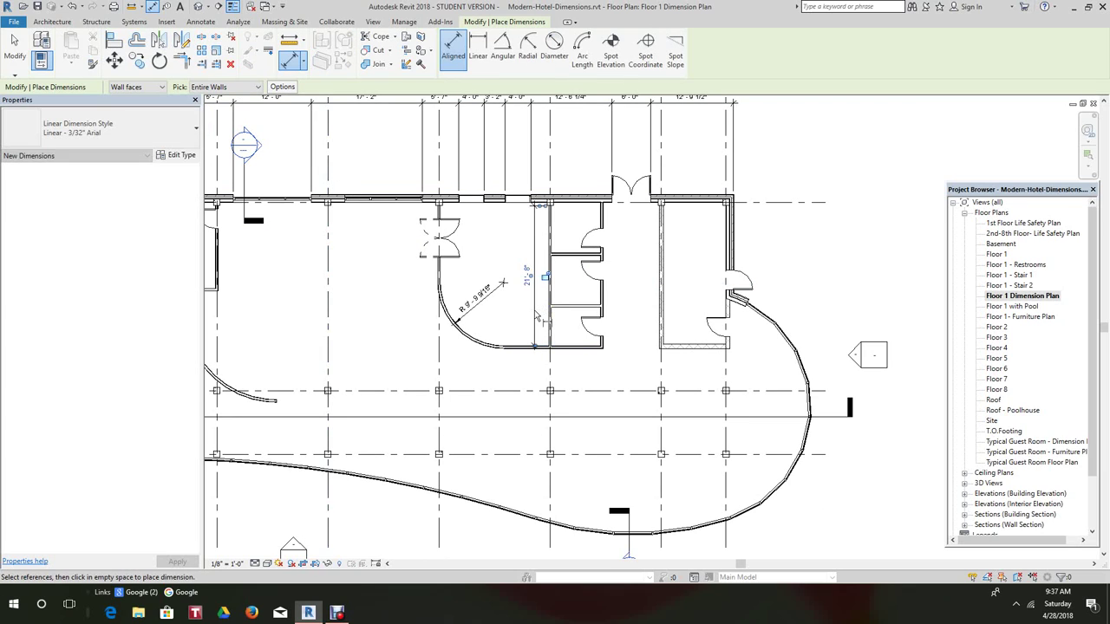
{"action": "left_click", "coordinate": [557, 277]}
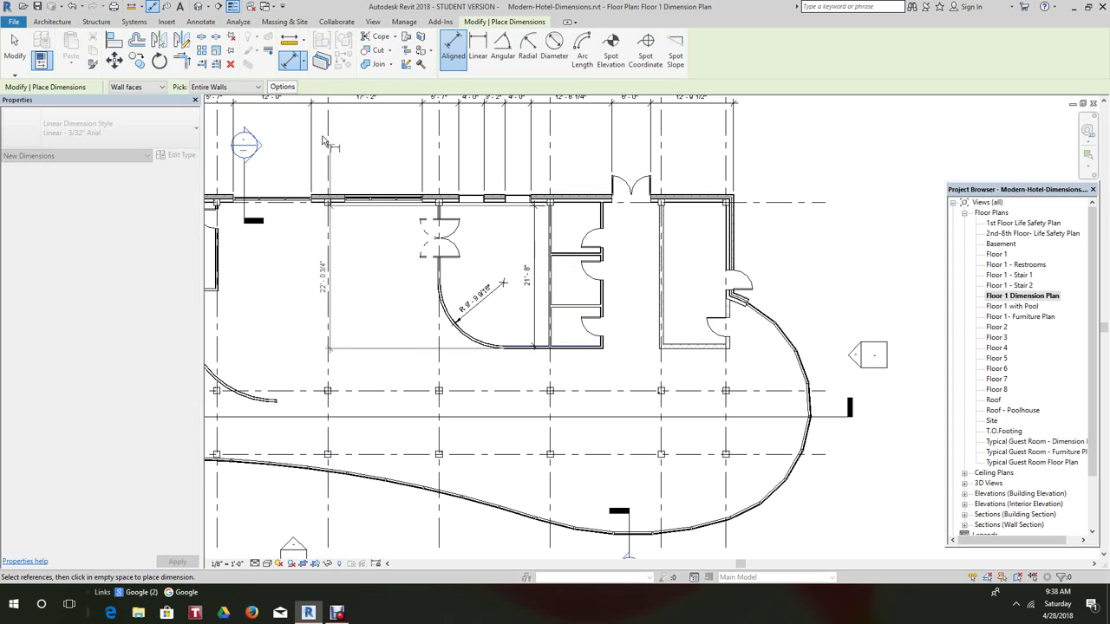
{"action": "left_click", "coordinate": [259, 87]}
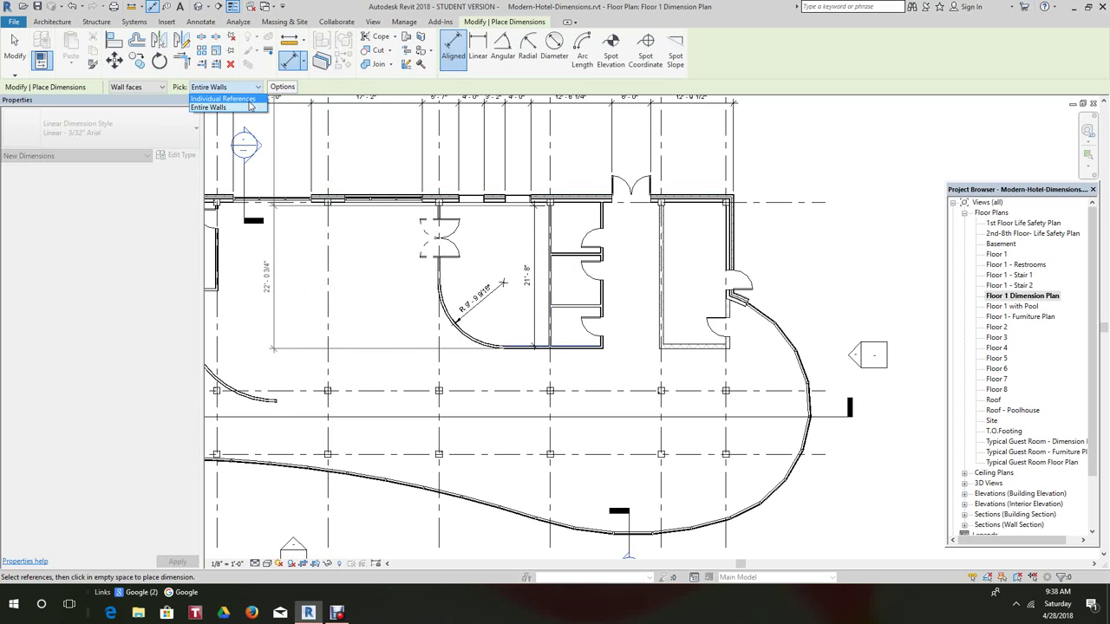
{"action": "left_click", "coordinate": [222, 98]}
{"action": "scroll", "coordinate": [564, 270], "scroll_direction": "up", "scroll_amount": 2}
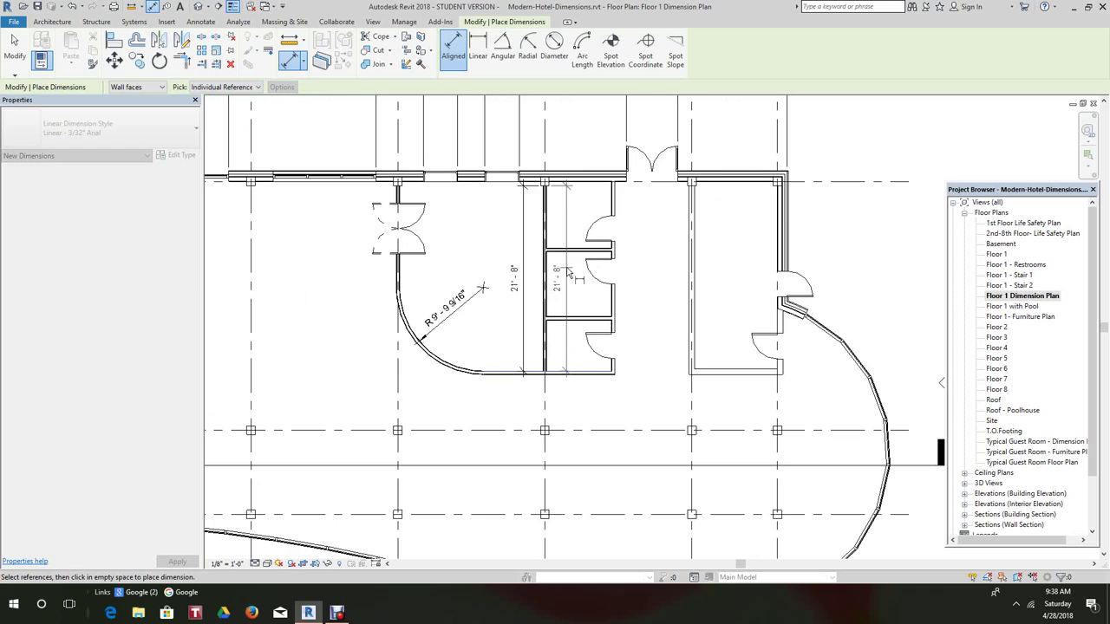
{"action": "scroll", "coordinate": [566, 268], "scroll_direction": "down", "scroll_amount": 2}
{"action": "key", "text": "Escape"}
{"action": "key", "text": "Escape"}
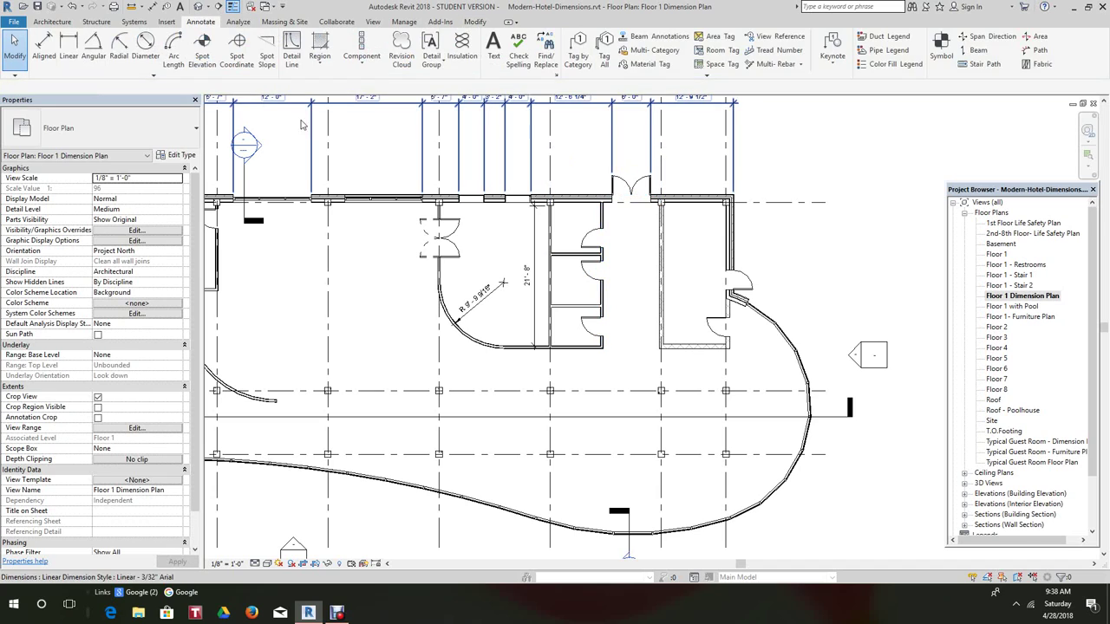
- Place a vertical whole-wall dimension string on the restroom partition wall
{"action": "left_click", "coordinate": [43, 47]}
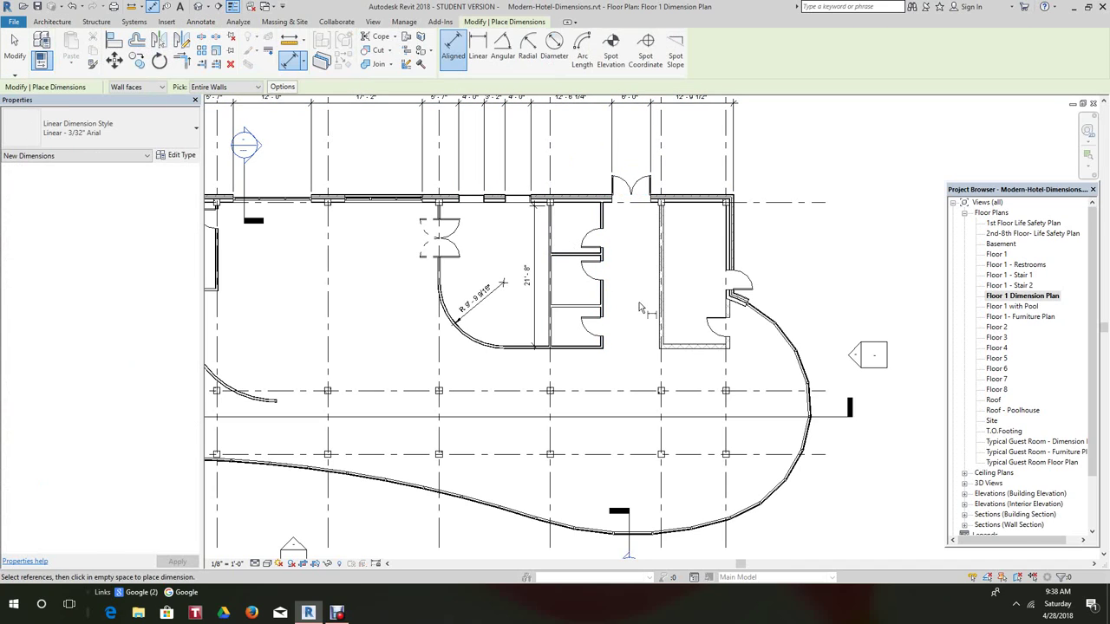
{"action": "left_click", "coordinate": [603, 295]}
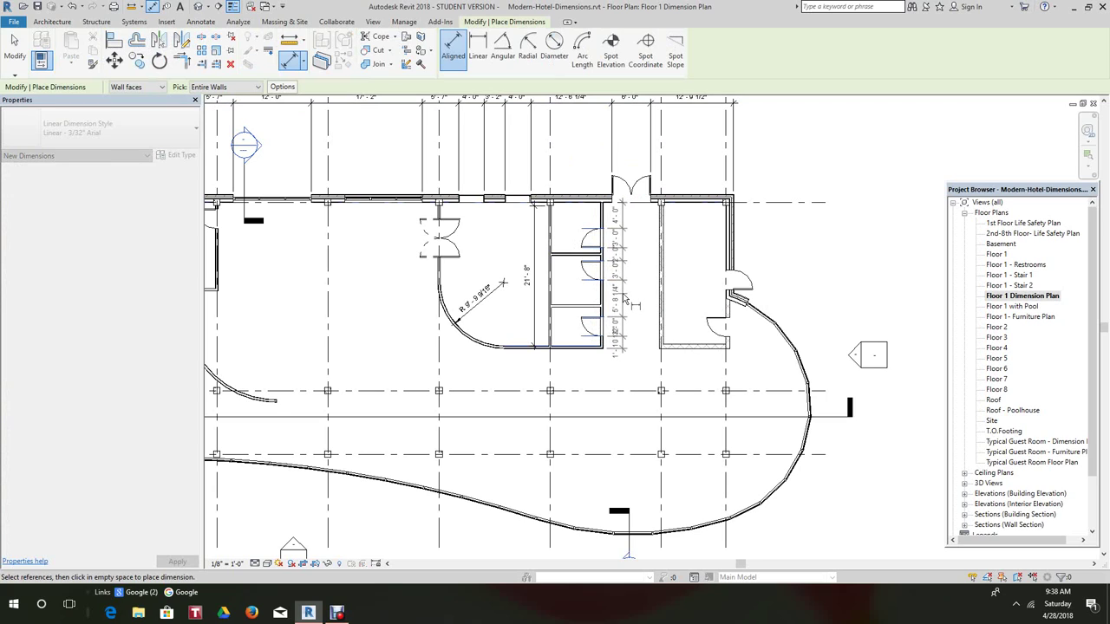
{"action": "left_click", "coordinate": [623, 298]}
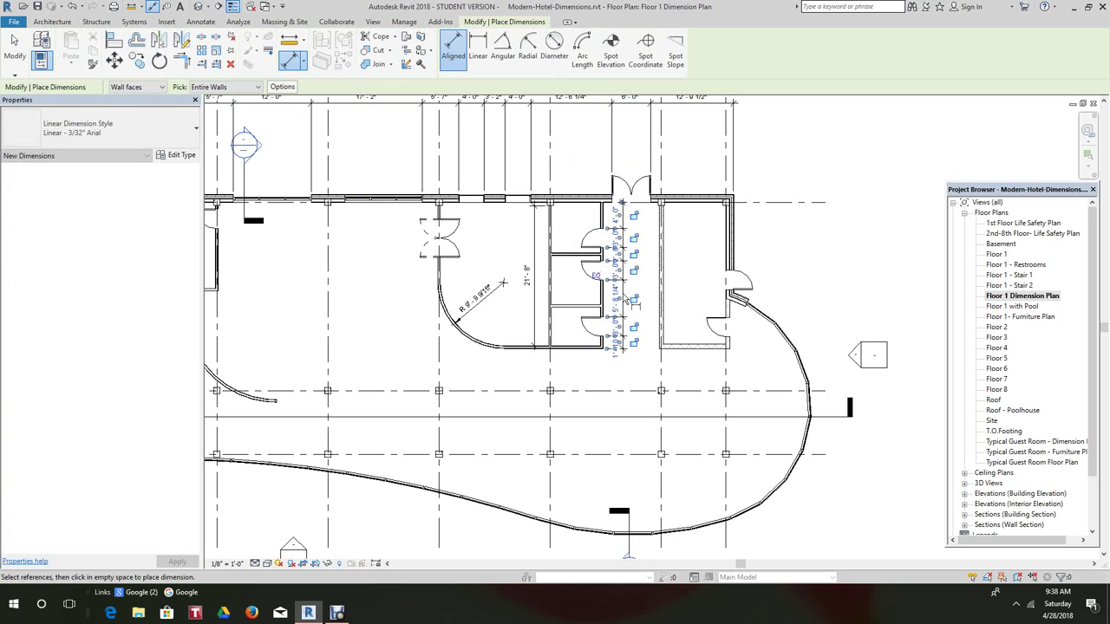
{"action": "left_click", "coordinate": [283, 87]}
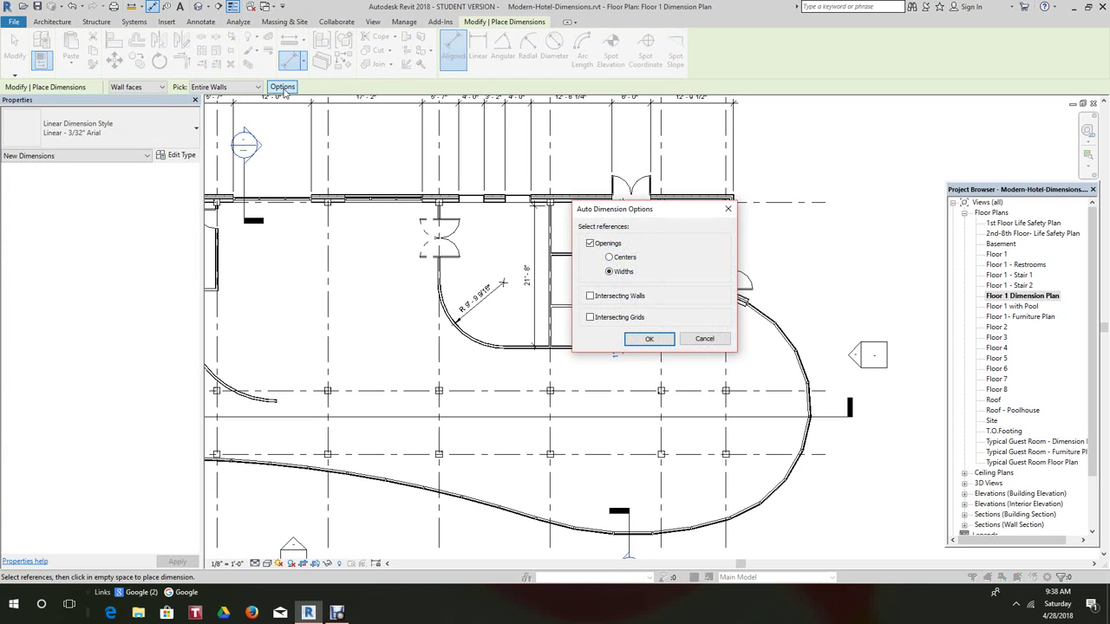
- Accept the Auto Dimension Options and cancel the dimension command
{"action": "left_click", "coordinate": [648, 339]}
{"action": "scroll", "coordinate": [674, 364], "scroll_direction": "down", "scroll_amount": 4}
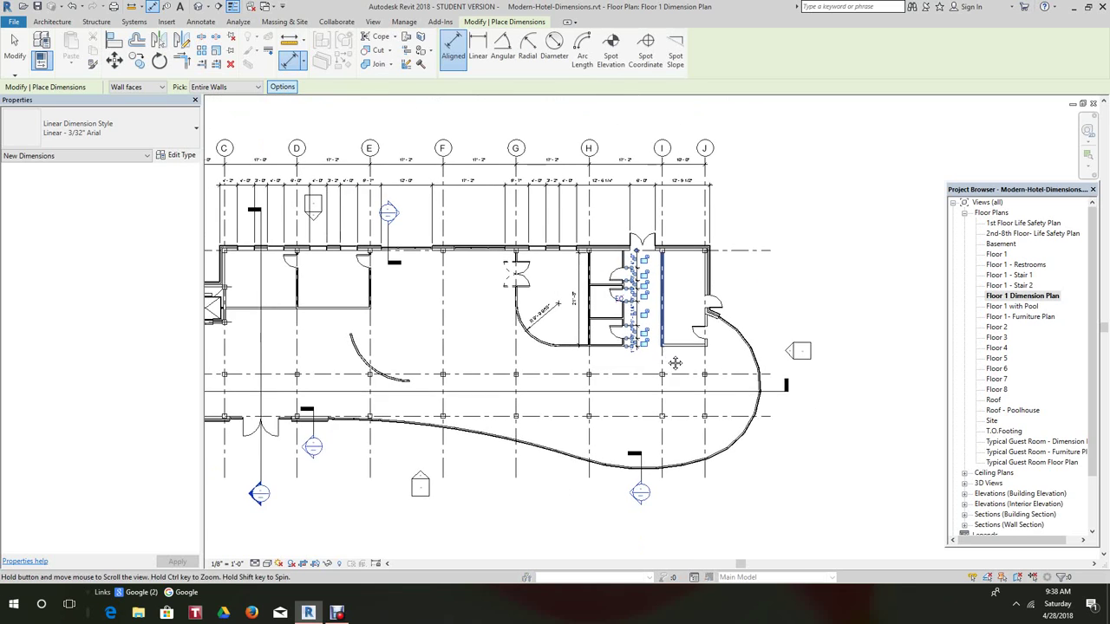
{"action": "scroll", "coordinate": [722, 353], "scroll_direction": "down", "scroll_amount": 2}
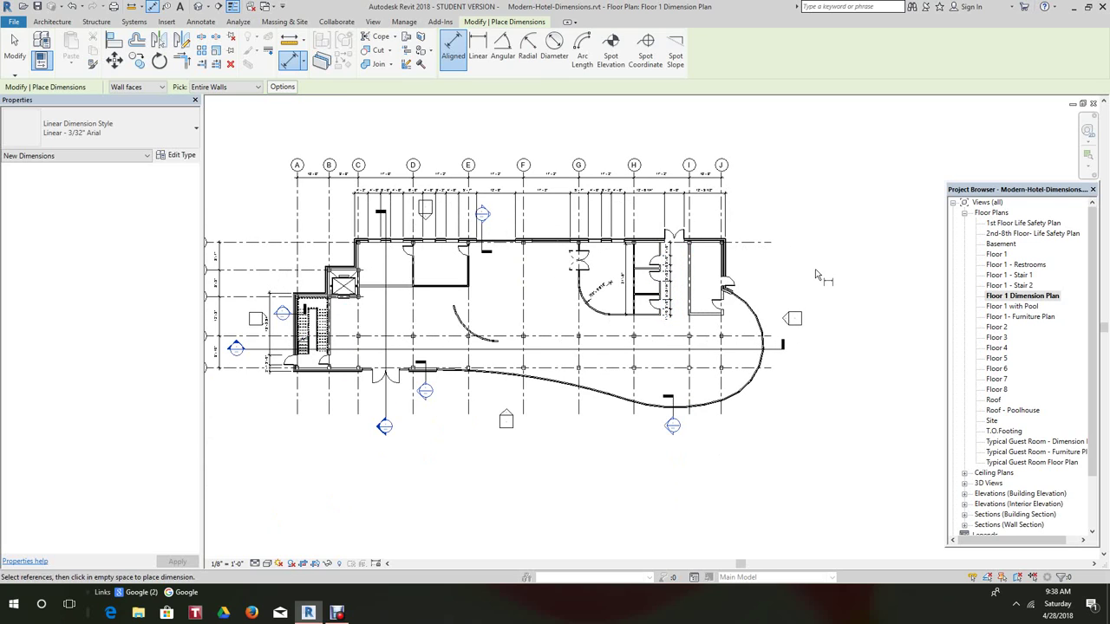
{"action": "right_click", "coordinate": [816, 272]}
{"action": "left_click", "coordinate": [845, 278]}
- Pan and zoom out to view the entire dimensioned Floor 1 plan
{"action": "middle_click_drag", "start_coordinate": [365, 267], "coordinate": [447, 286]}
{"action": "scroll", "coordinate": [446, 286], "scroll_direction": "up", "scroll_amount": 3}
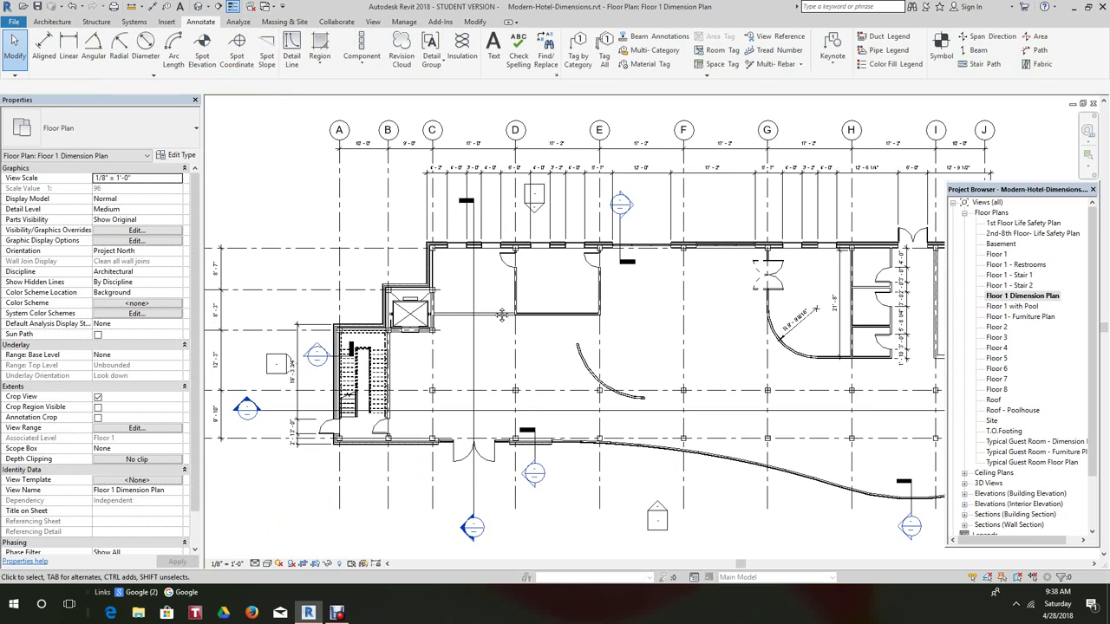
{"action": "scroll", "coordinate": [501, 315], "scroll_direction": "down", "scroll_amount": 2}
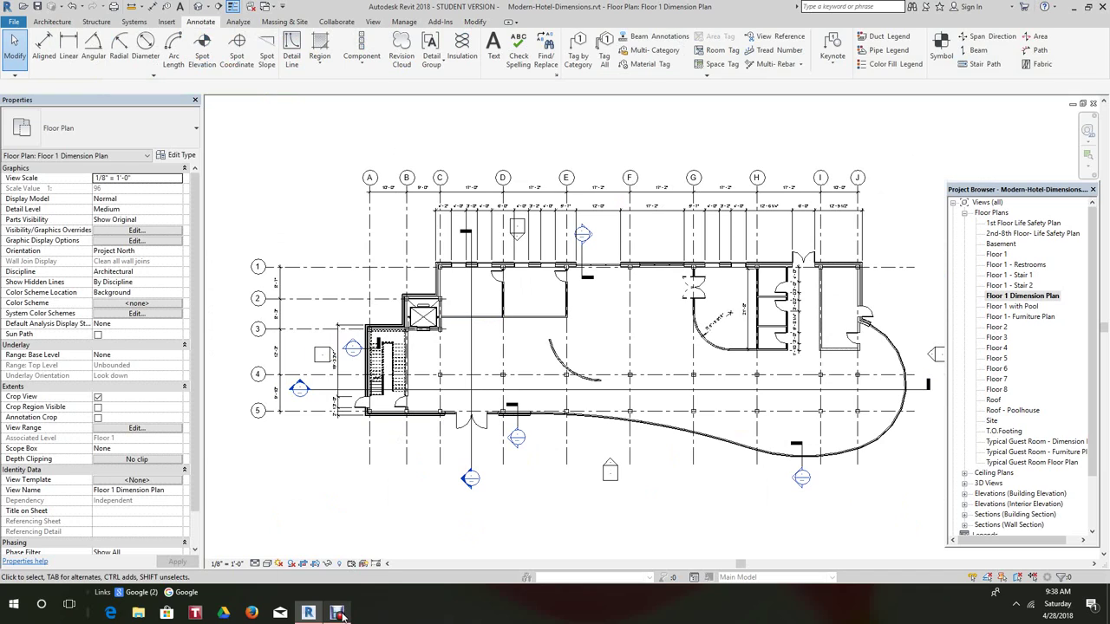
{"action": "mouse_move", "coordinate": [341, 614]}
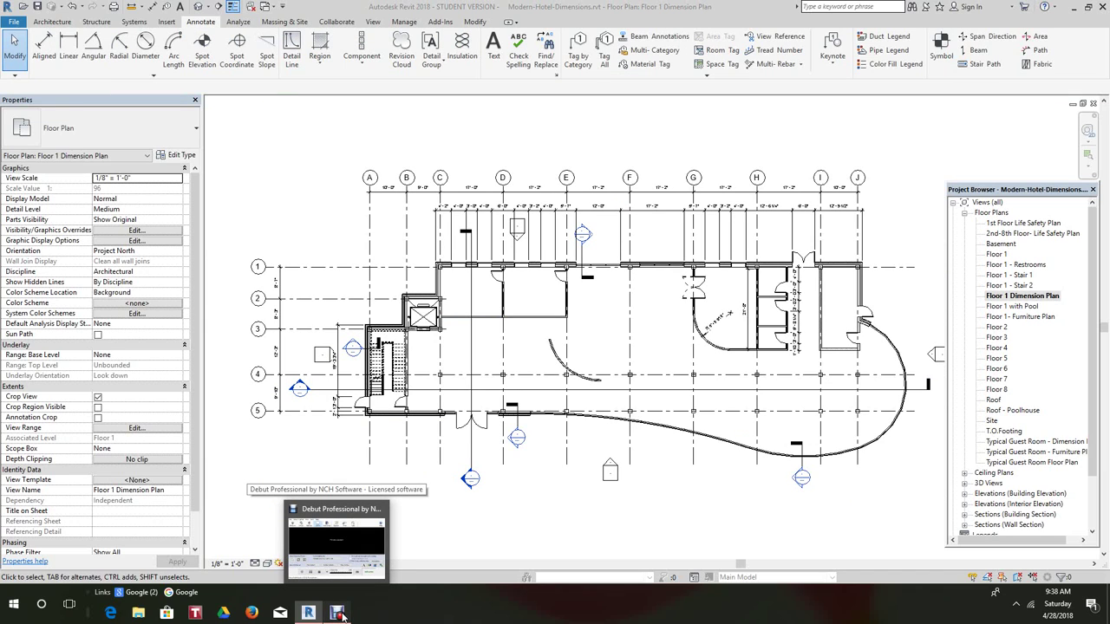